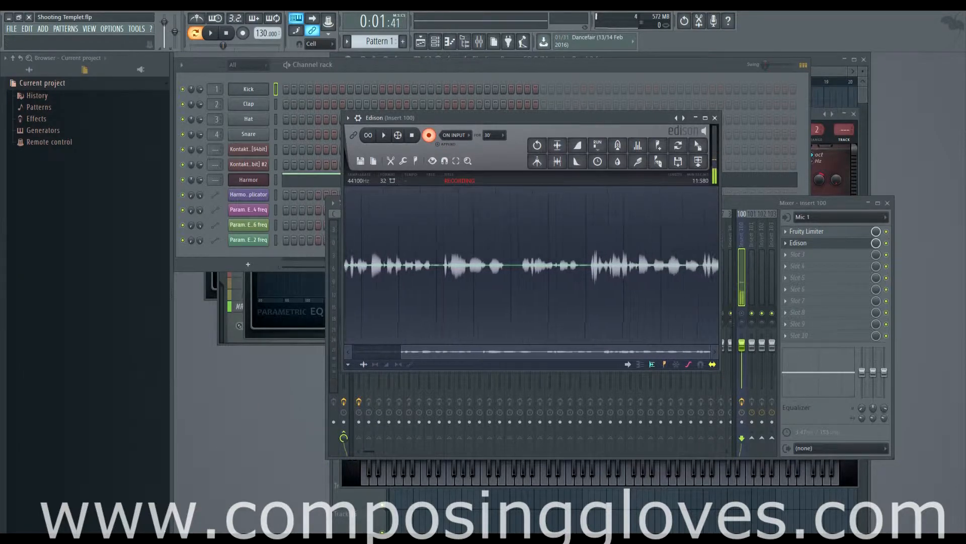
# Switch to the Kontakt 5 window and look through the Clarinet instrument's edit view around the Wave Editor.
pyautogui.click(164, 533)
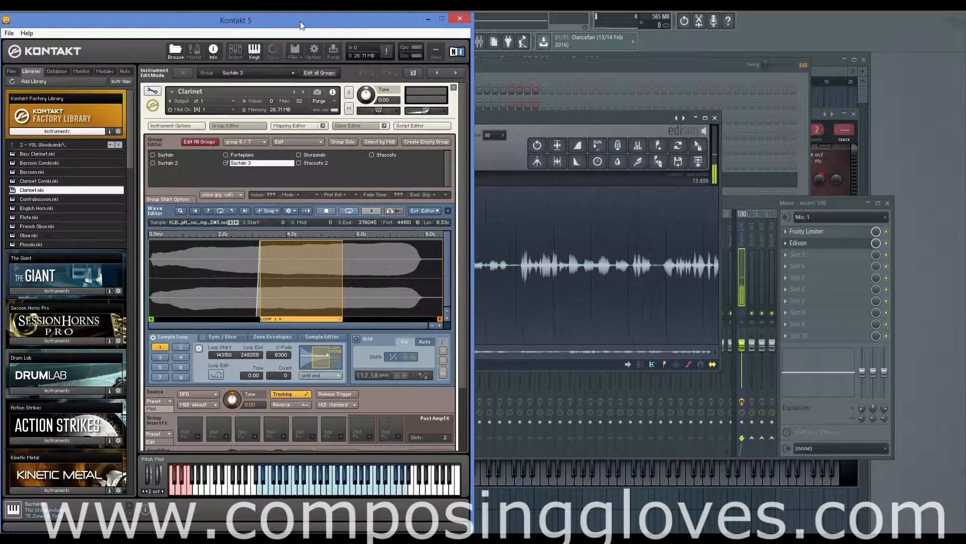
pyautogui.moveTo(300, 21); pyautogui.dragTo(303, 20)
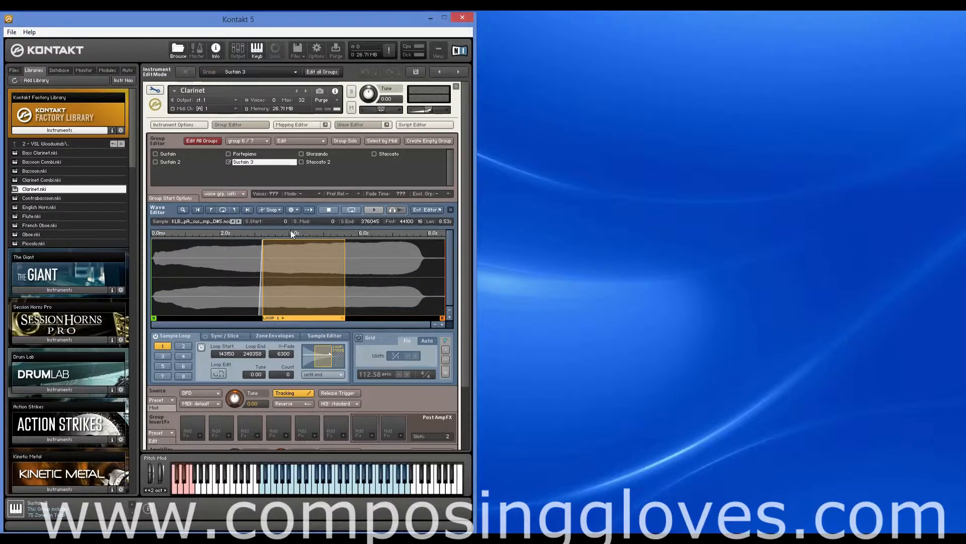
pyautogui.scroll(-3, 463, 192)
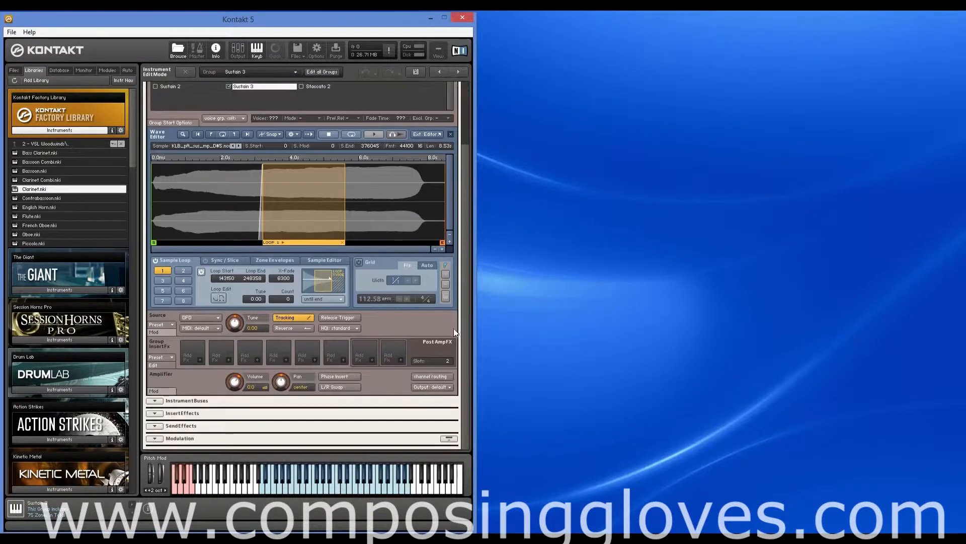
pyautogui.scroll(3, 460, 171)
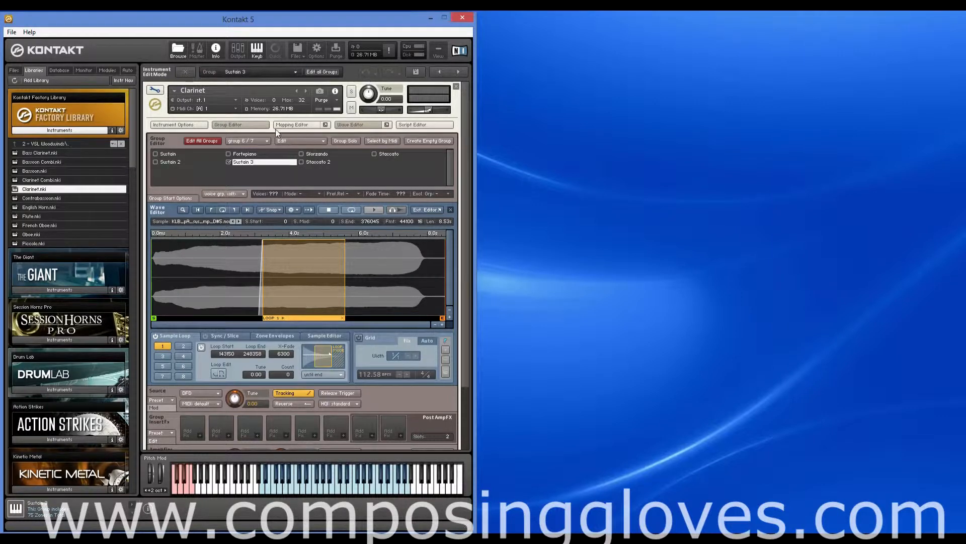
# Hide the Clarinet's Group Editor, keeping the Wave Editor open, and switch to the instrument's front view and back to edit mode.
pyautogui.click(290, 125)
pyautogui.click(289, 126)
pyautogui.click(246, 123)
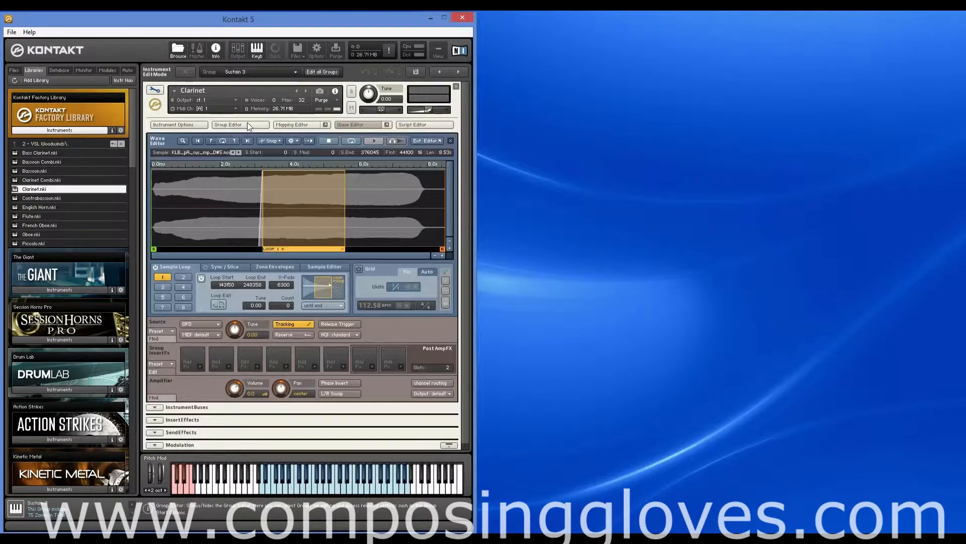
pyautogui.click(151, 90)
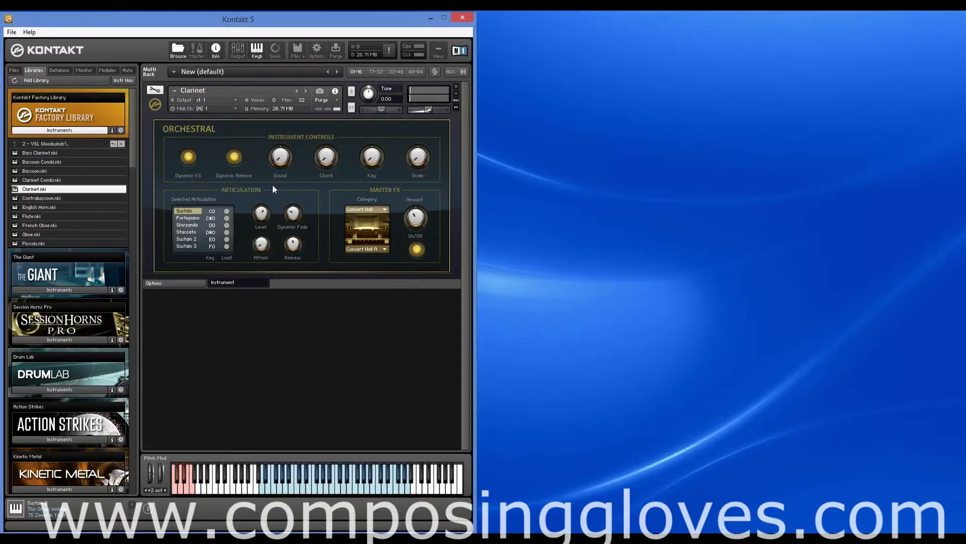
pyautogui.click(156, 90)
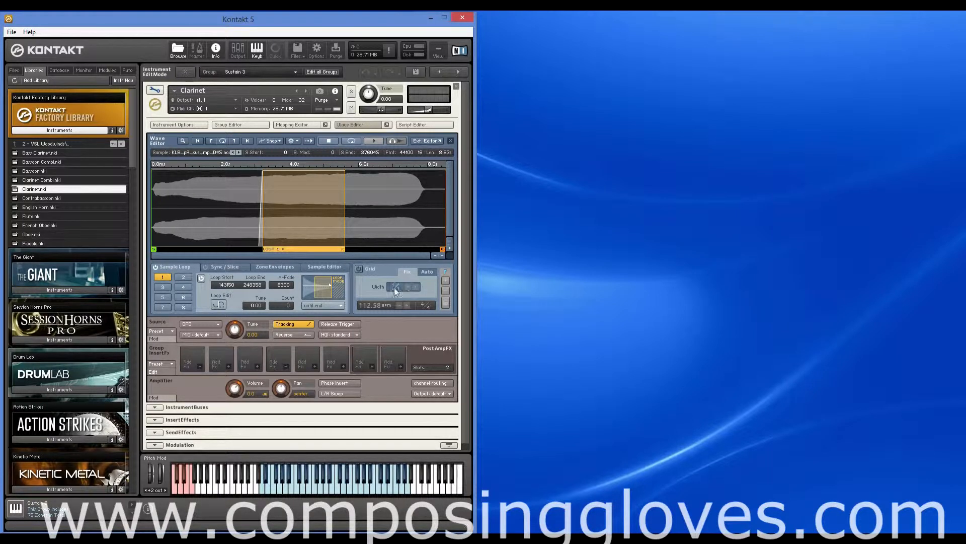
# Try out sample loop 3 with its end marker at the end of the sample, and return to loop 1.
pyautogui.click(163, 287)
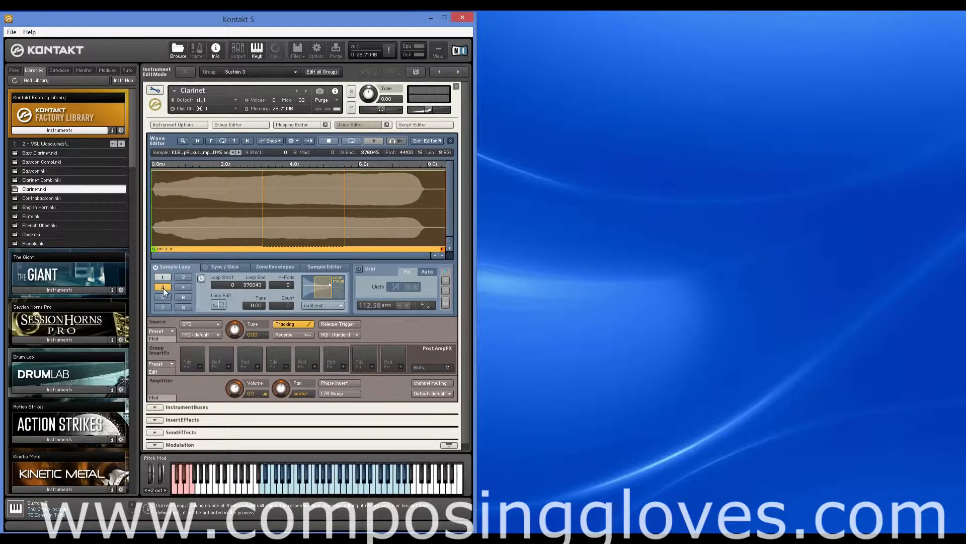
pyautogui.click(444, 245)
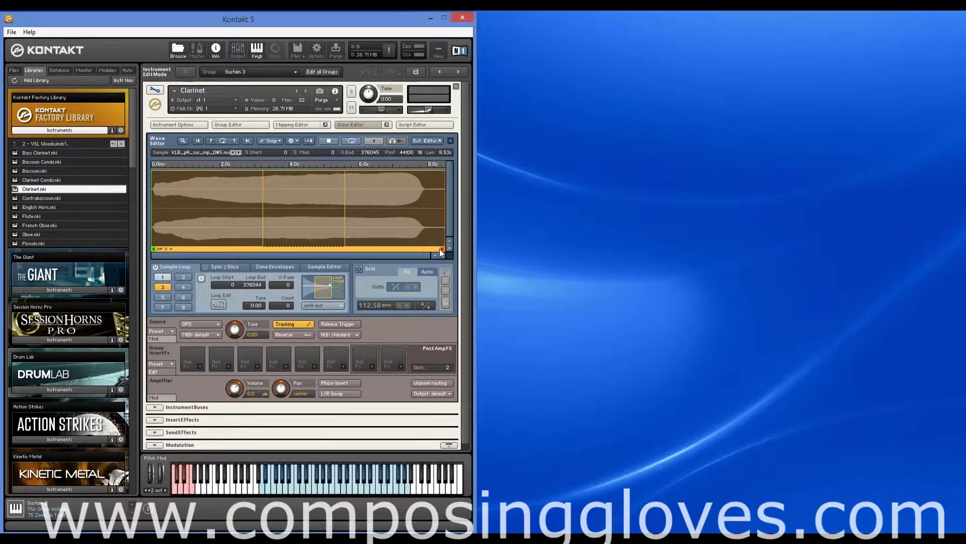
pyautogui.moveTo(440, 249)
pyautogui.mouseDown()
pyautogui.moveTo(430, 248)
pyautogui.moveTo(445, 248)
pyautogui.mouseUp()
pyautogui.click(443, 249)
pyautogui.click(164, 277)
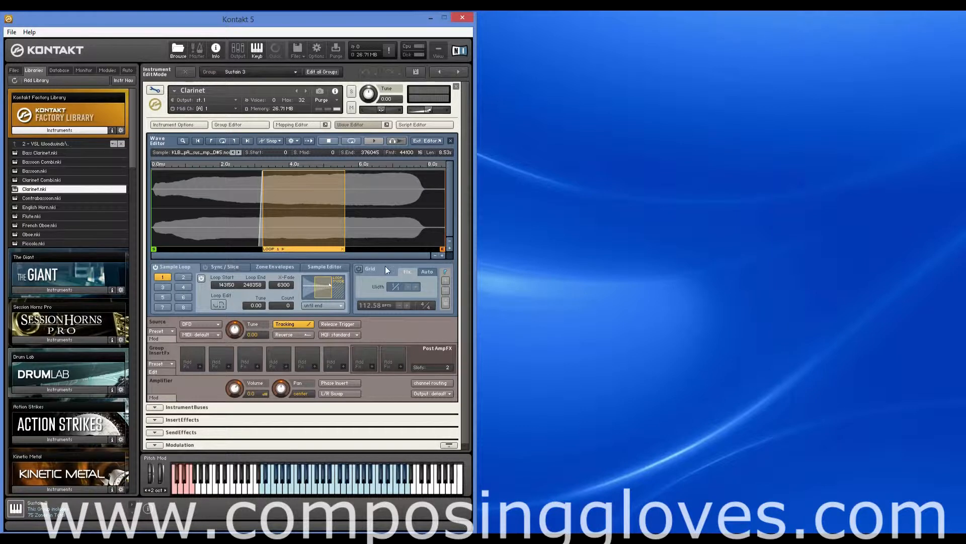
# Turn off sample loop 1 and open the Wave Editor in its own Loop Editor window, moved up on the screen.
pyautogui.click(342, 248)
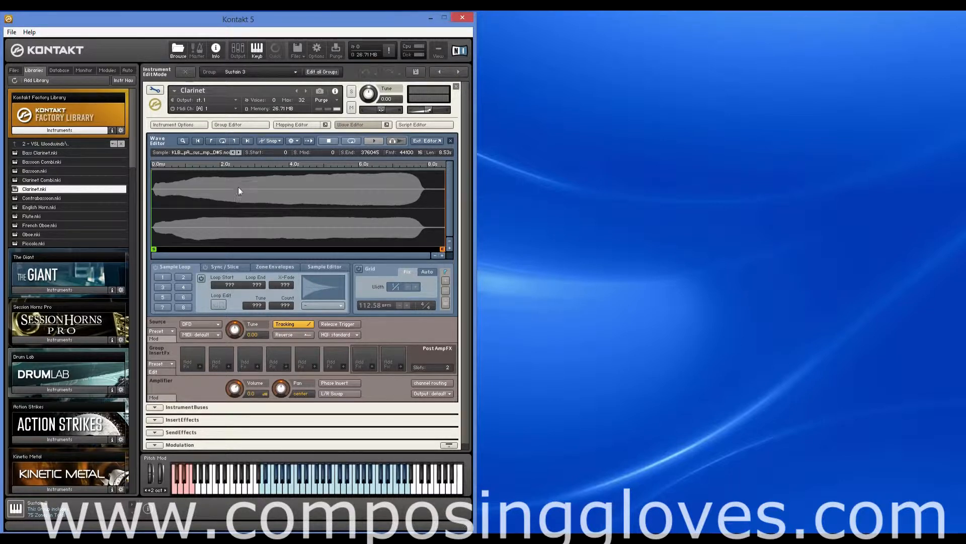
pyautogui.click(386, 127)
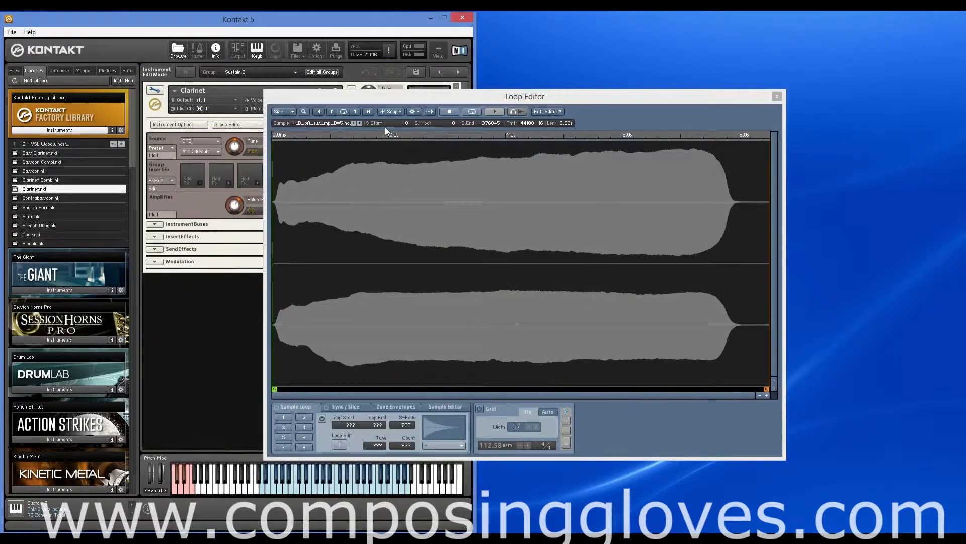
pyautogui.moveTo(461, 99); pyautogui.dragTo(390, 44)
# Try the smaller Loop Editor sizes, set the window to size C (1024 x 700), and move it up.
pyautogui.click(211, 55)
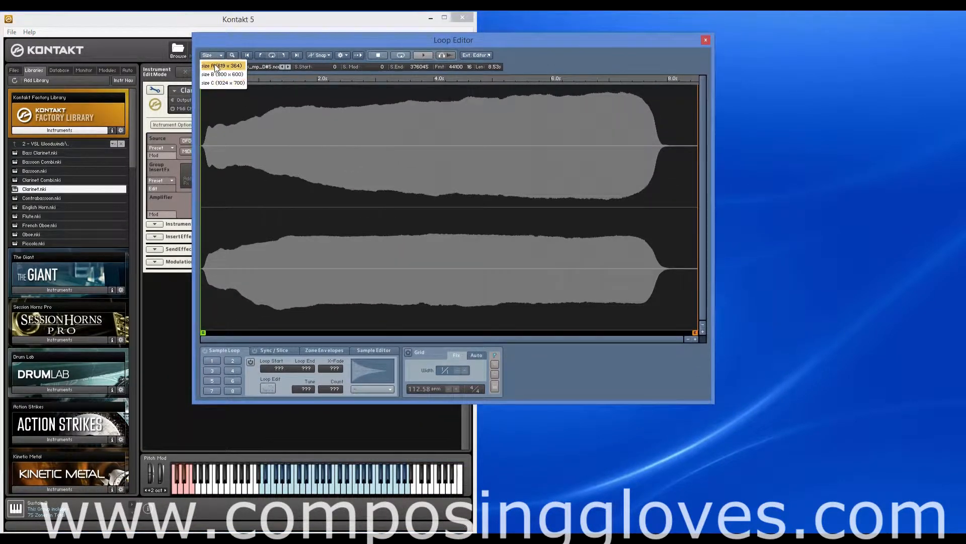
pyautogui.click(216, 65)
pyautogui.click(215, 71)
pyautogui.click(224, 89)
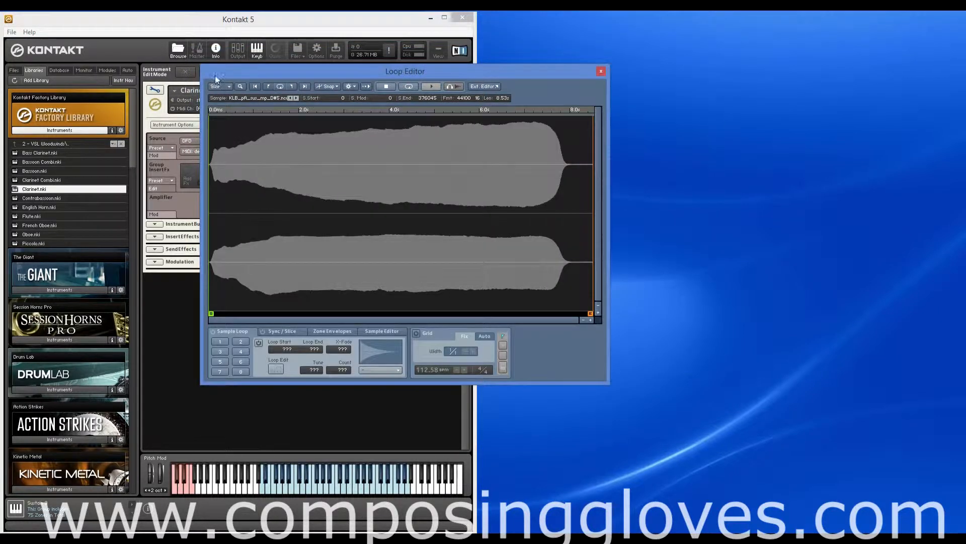
pyautogui.click(218, 84)
pyautogui.click(225, 115)
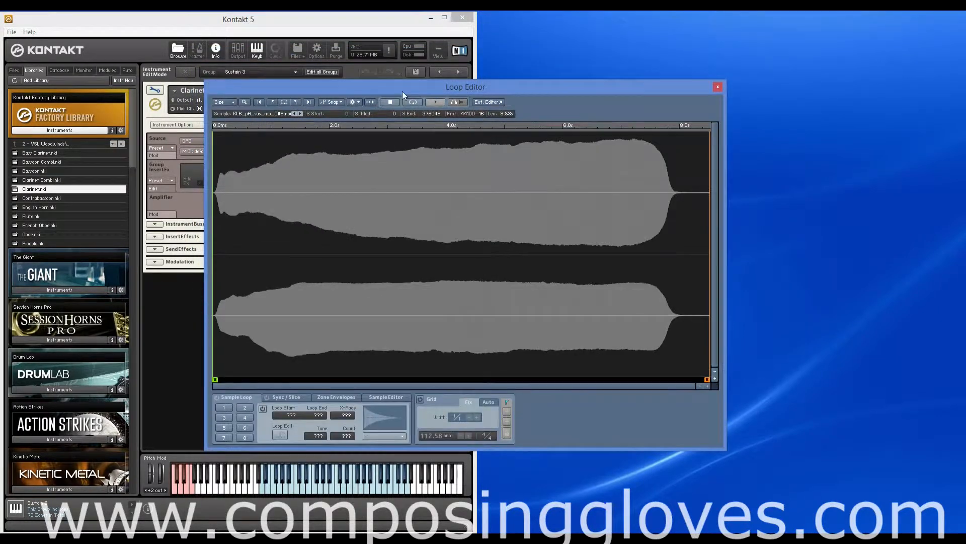
pyautogui.moveTo(403, 91); pyautogui.dragTo(403, 47)
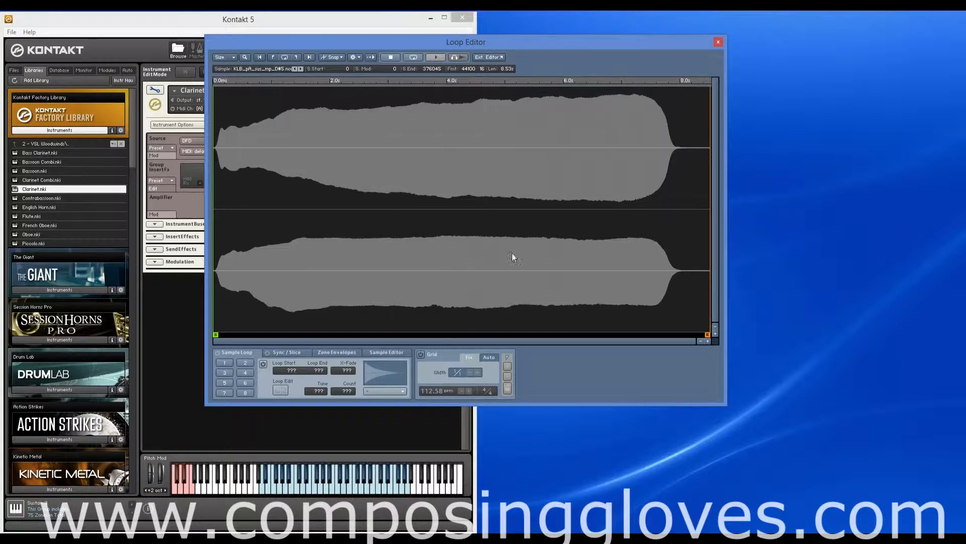
# Look through the Sync / Slice, Zone Envelopes and Sample Editor modes of the Loop Editor and return to Sample Loop.
pyautogui.click(293, 352)
pyautogui.click(336, 354)
pyautogui.click(382, 353)
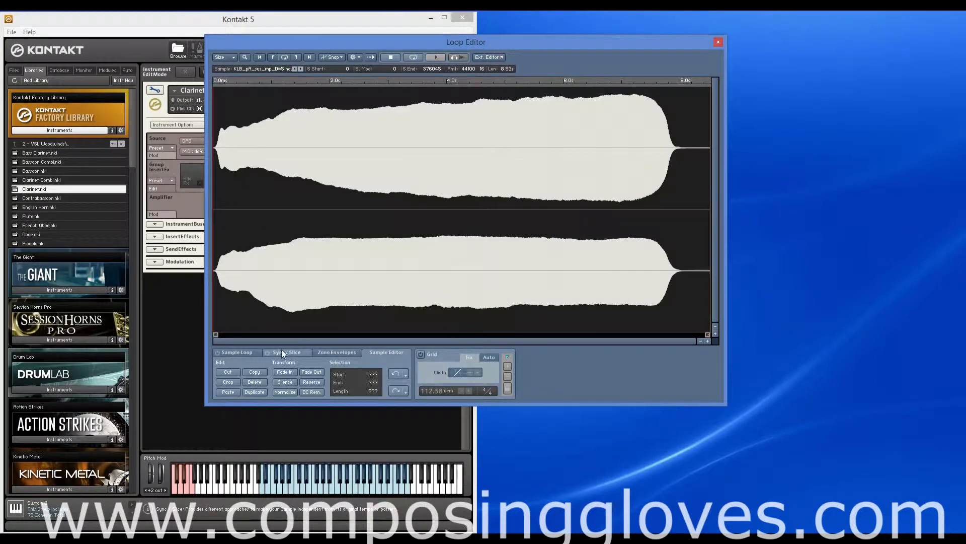
pyautogui.click(291, 353)
pyautogui.click(239, 354)
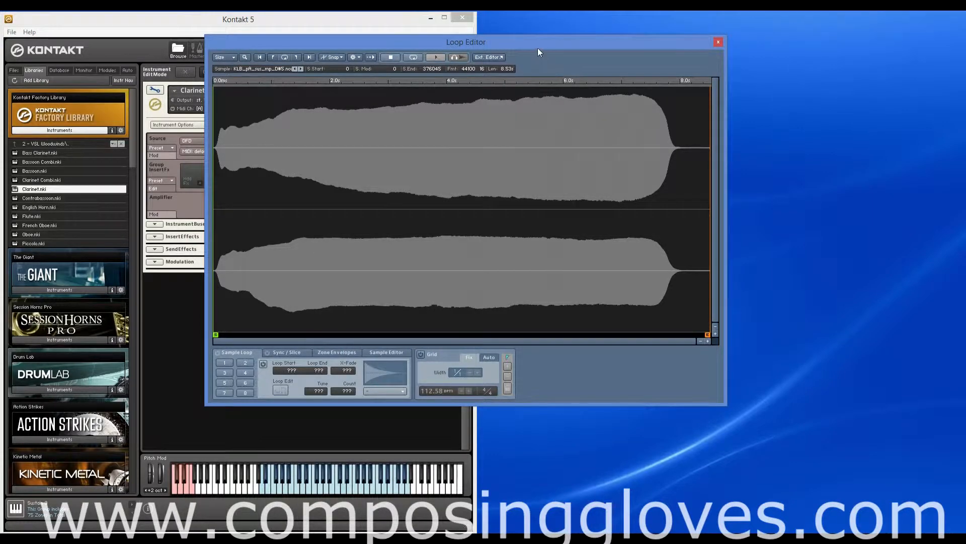
pyautogui.moveTo(538, 49); pyautogui.dragTo(557, 49)
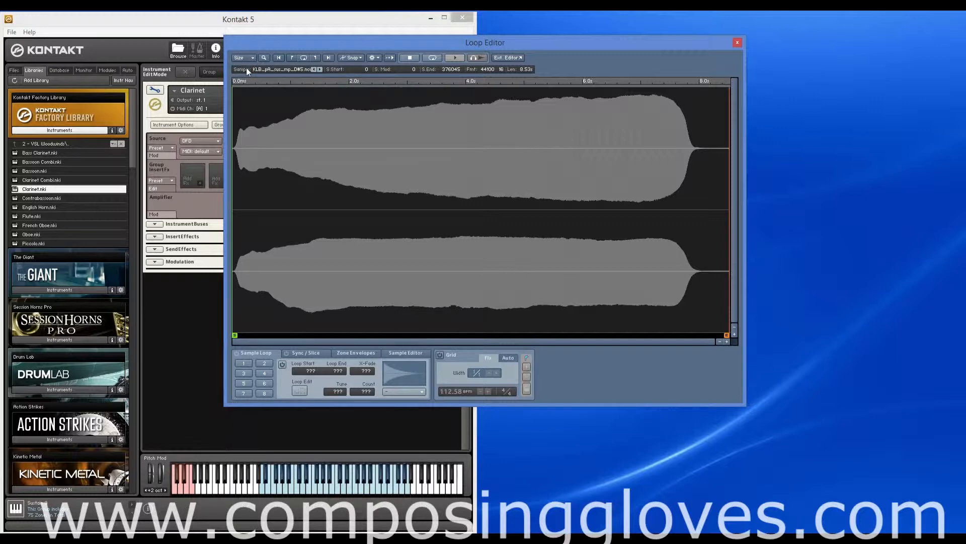
# Use the zoom tool to magnify the later part of the clarinet waveform and zoom back out to the whole sample.
pyautogui.click(263, 57)
pyautogui.moveTo(699, 217); pyautogui.dragTo(416, 215)
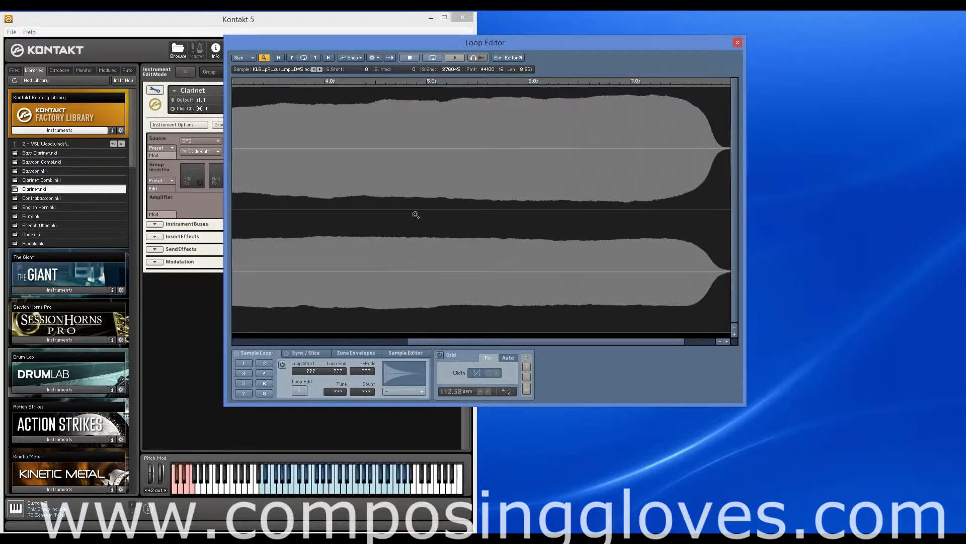
pyautogui.keyDown('alt'); pyautogui.click(568, 197); pyautogui.keyUp('alt')
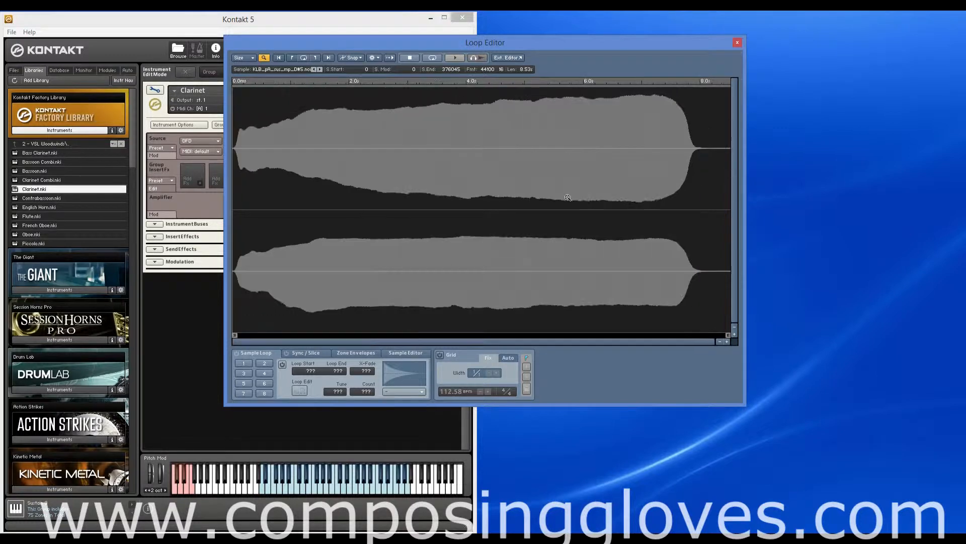
pyautogui.moveTo(571, 202); pyautogui.dragTo(535, 185)
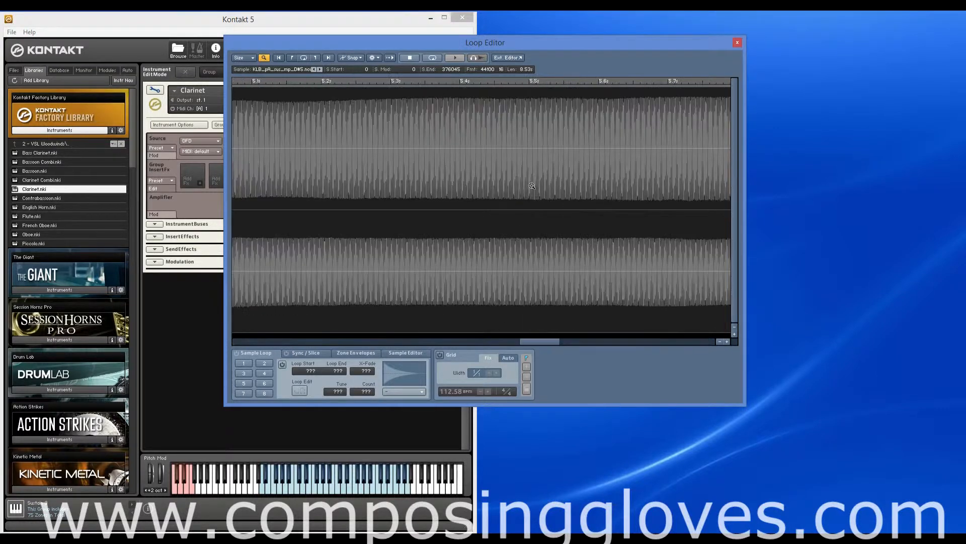
pyautogui.keyDown('alt'); pyautogui.click(538, 185); pyautogui.keyUp('alt')
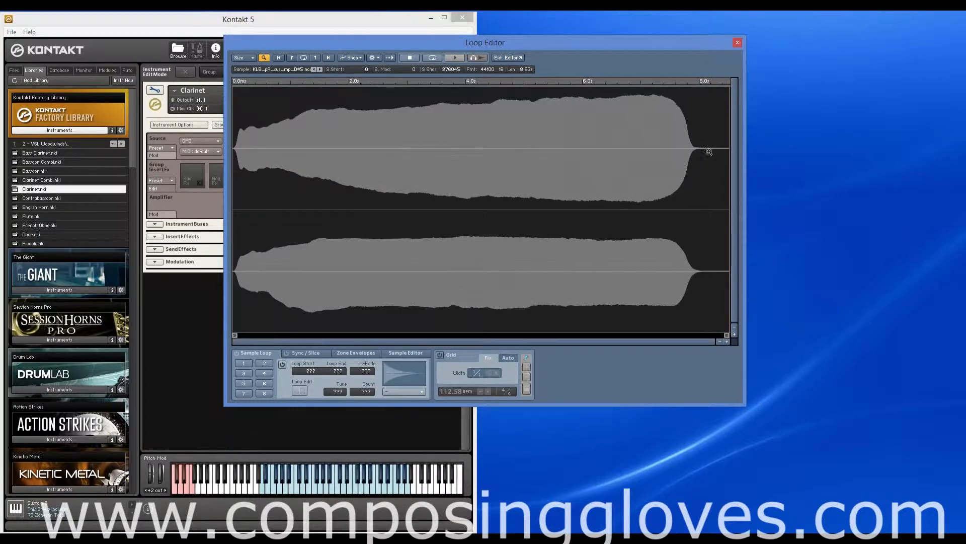
# Magnify the sample's fading tail down to single wave cycles, return to the full view, and turn off the zoom tool.
pyautogui.moveTo(711, 151); pyautogui.dragTo(506, 161)
pyautogui.click(664, 151)
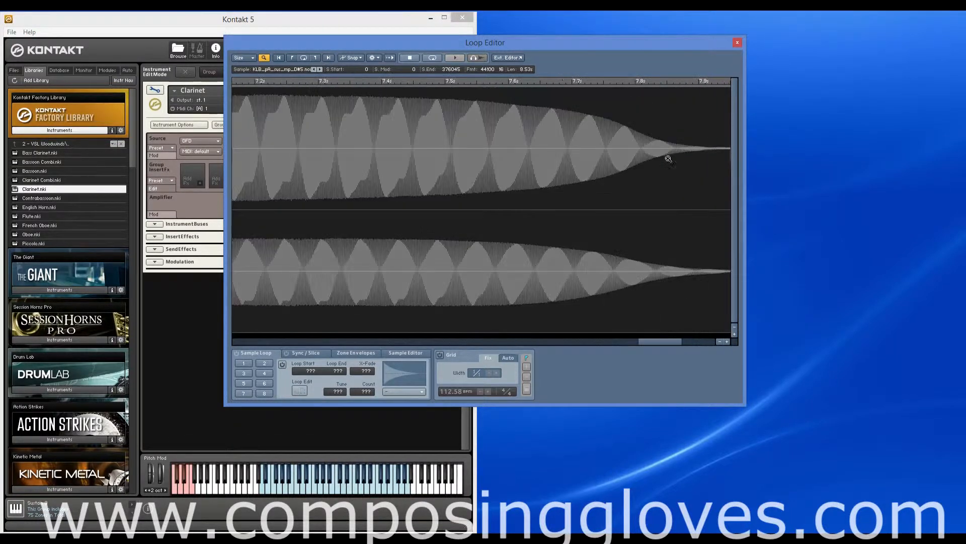
pyautogui.click(639, 151)
pyautogui.click(619, 153)
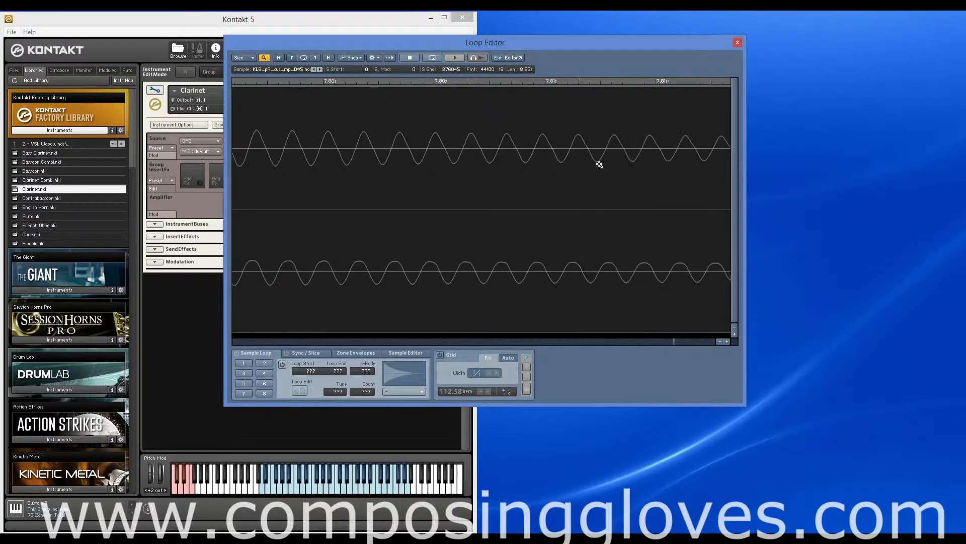
pyautogui.keyDown('alt'); pyautogui.click(625, 162); pyautogui.keyUp('alt')
pyautogui.keyDown('alt'); pyautogui.click(626, 163); pyautogui.keyUp('alt')
pyautogui.keyDown('alt'); pyautogui.click(625, 162); pyautogui.keyUp('alt')
pyautogui.keyDown('alt'); pyautogui.click(625, 162); pyautogui.keyUp('alt')
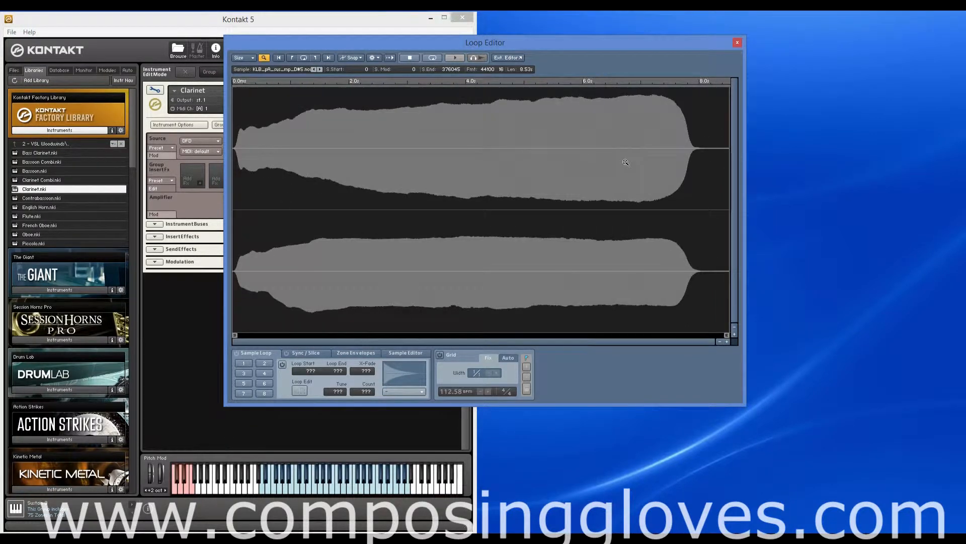
pyautogui.click(264, 57)
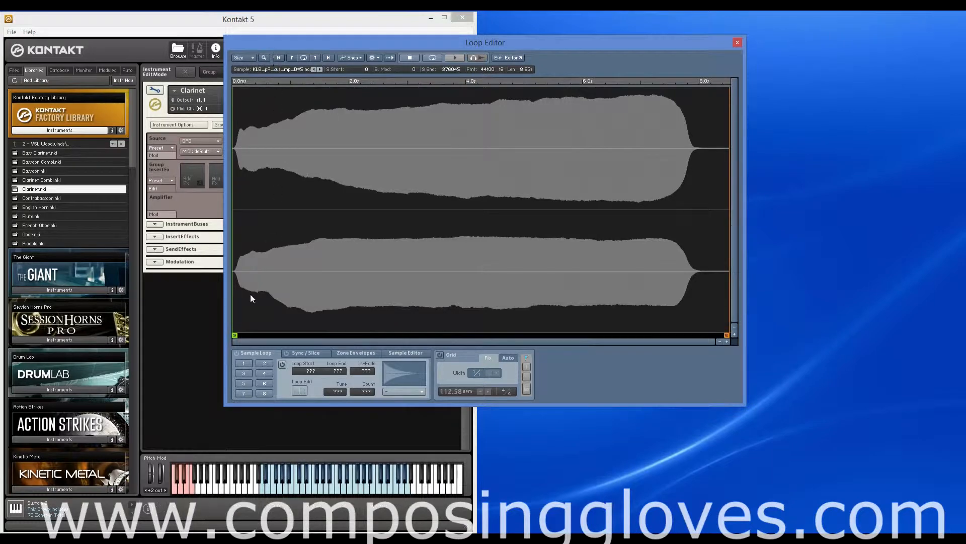
# Enable sample loop 1 and set its loop start to 140872 and its loop end to 247195.
pyautogui.click(245, 363)
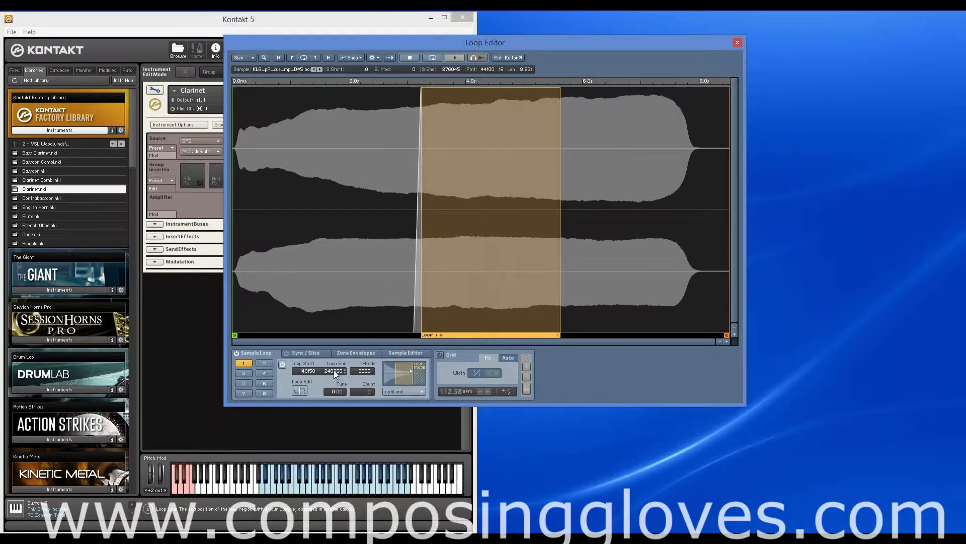
pyautogui.moveTo(334, 370)
pyautogui.mouseDown()
pyautogui.moveTo(311, 385)
pyautogui.moveTo(317, 375)
pyautogui.mouseUp()
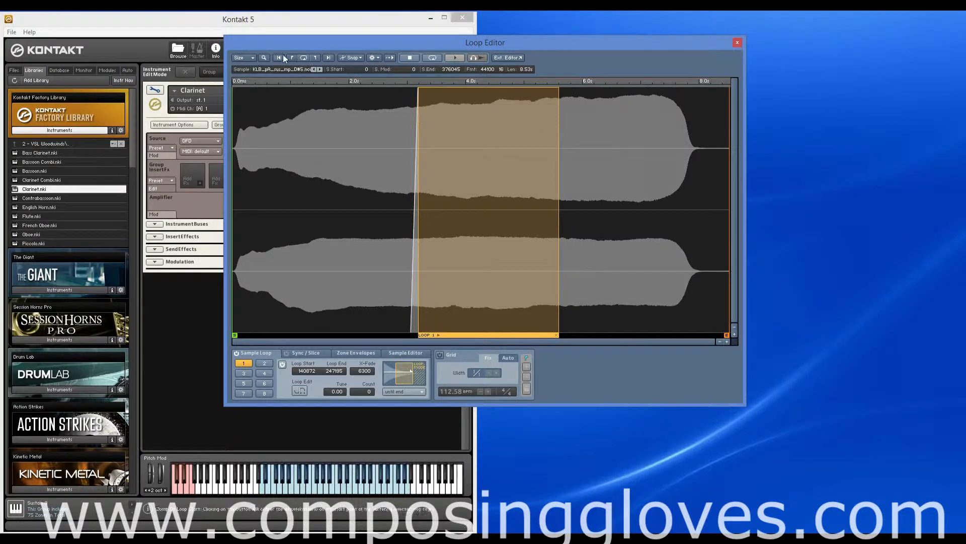
# Magnify the end of the waveform with the zoom tool and jump the view to the sample start.
pyautogui.click(265, 58)
pyautogui.moveTo(707, 155); pyautogui.dragTo(653, 165)
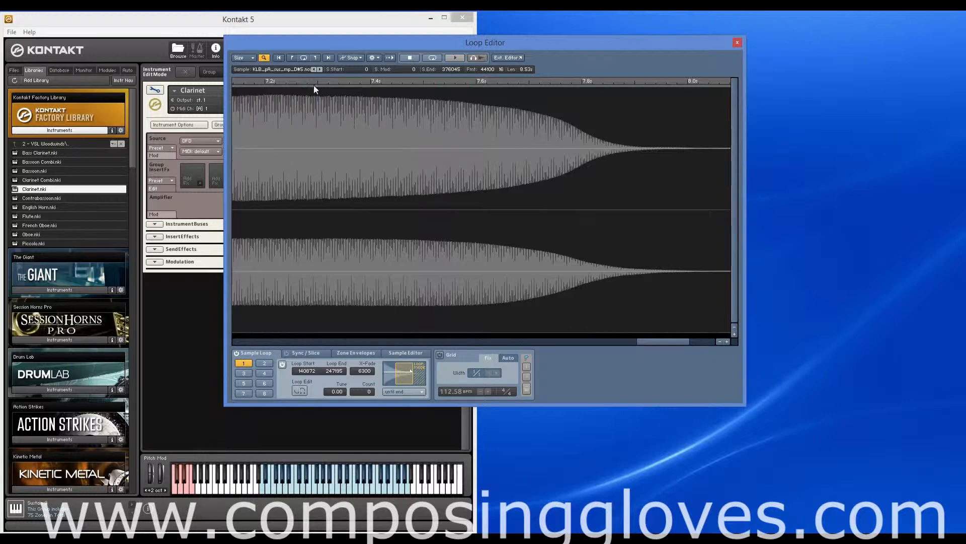
pyautogui.click(280, 58)
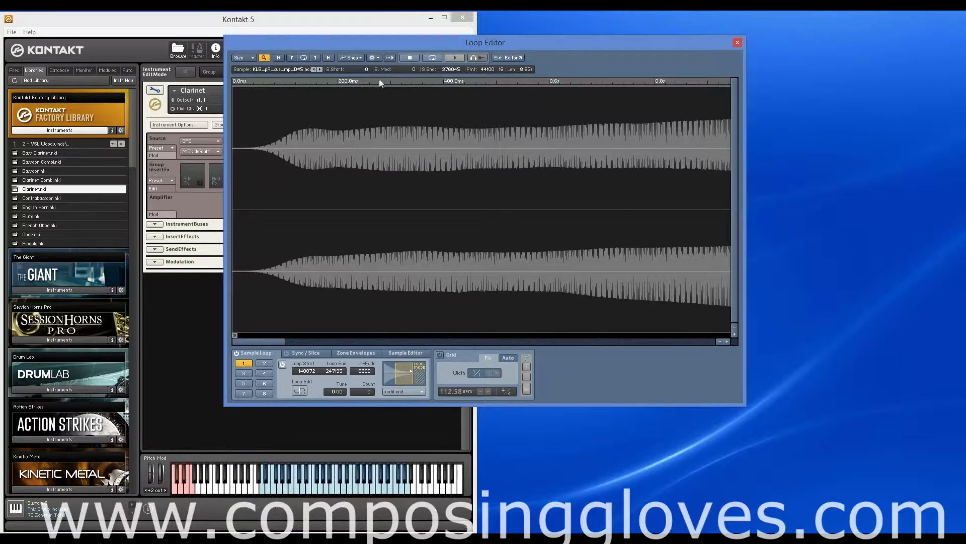
# Try a sample start of 79345, jump the view to that point, and reset the sample start to 0.
pyautogui.moveTo(364, 80); pyautogui.dragTo(364, 24)
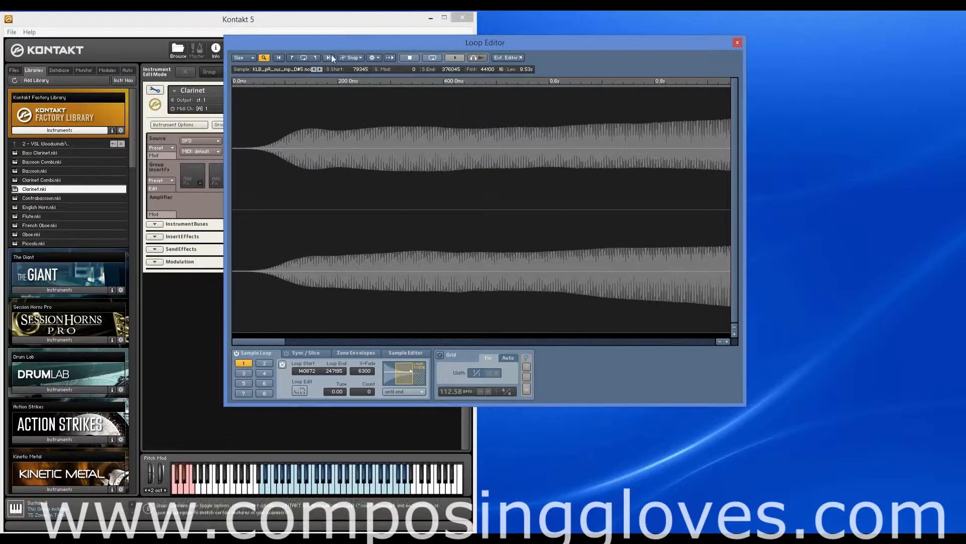
pyautogui.click(280, 56)
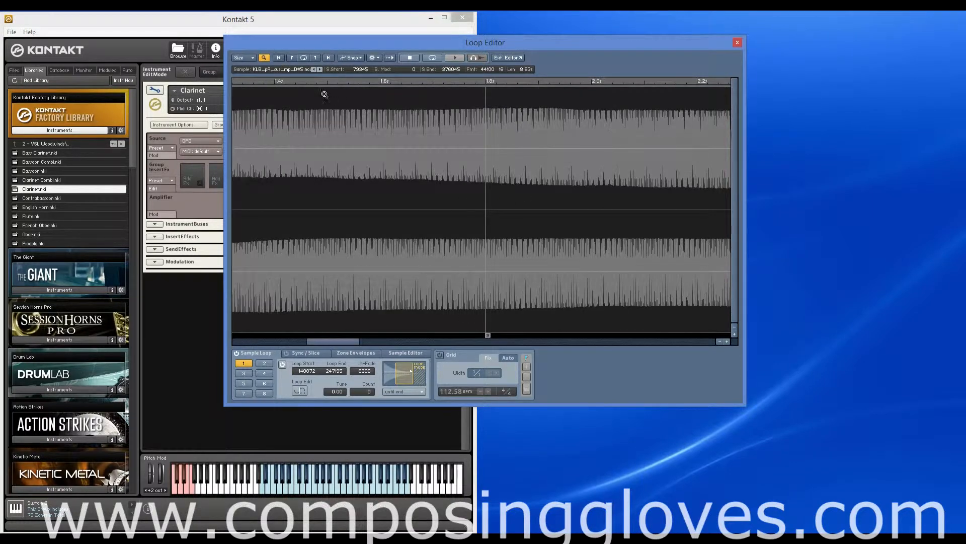
pyautogui.moveTo(339, 70)
pyautogui.mouseDown()
pyautogui.moveTo(355, 84)
pyautogui.moveTo(370, 307)
pyautogui.mouseUp()
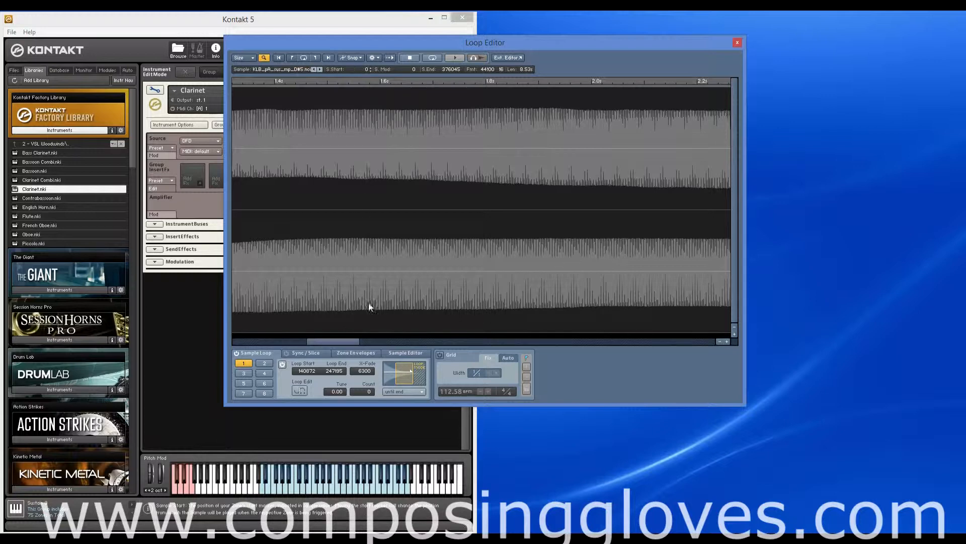
# Jump the magnified waveform view to the start point of loop 1.
pyautogui.click(292, 57)
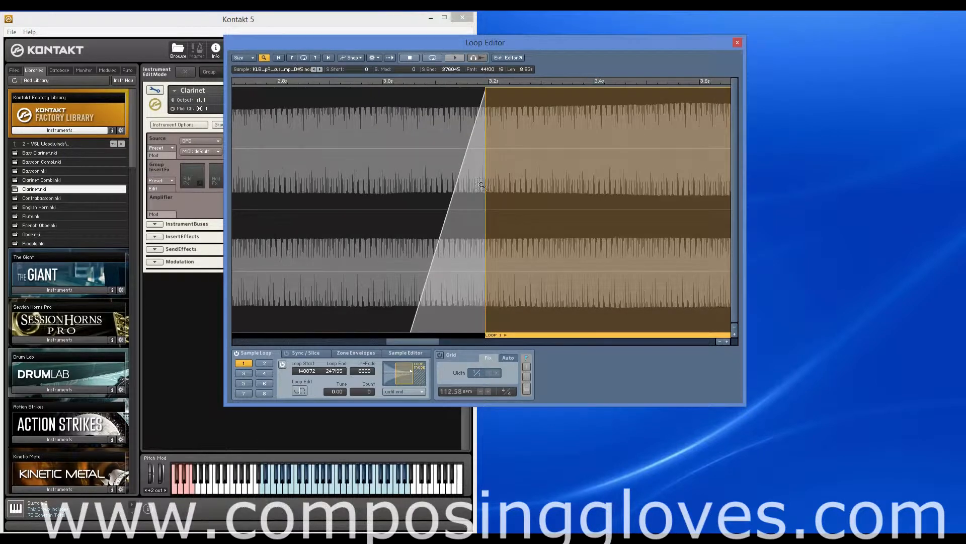
# Show loop 1 and the whole waveform, then jump the magnified view to the loop end and the sample end.
pyautogui.click(304, 58)
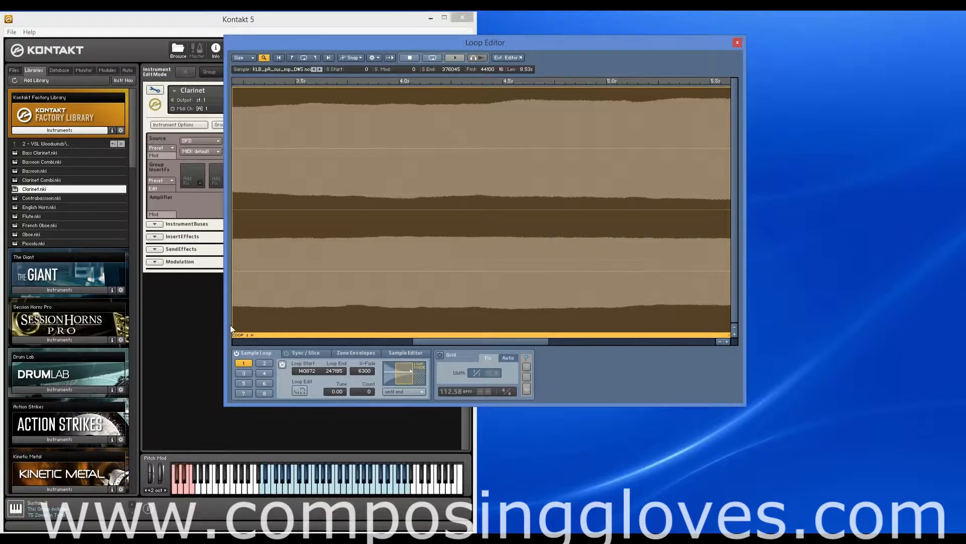
pyautogui.click(409, 254)
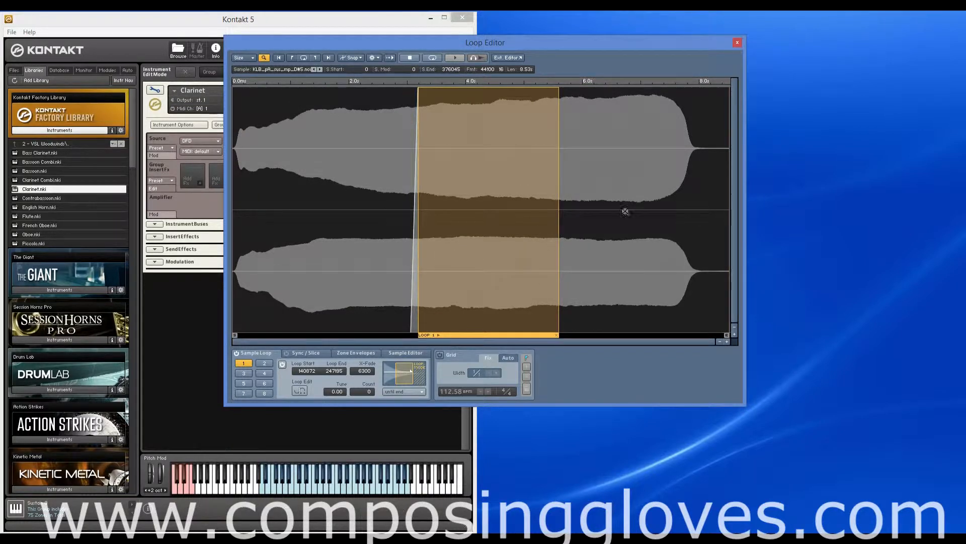
pyautogui.moveTo(317, 207); pyautogui.dragTo(363, 226)
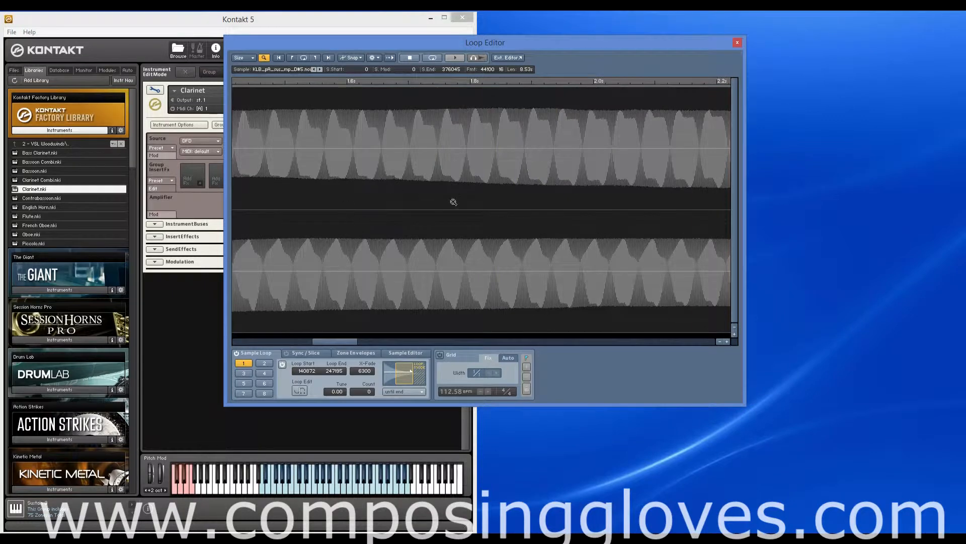
pyautogui.click(316, 56)
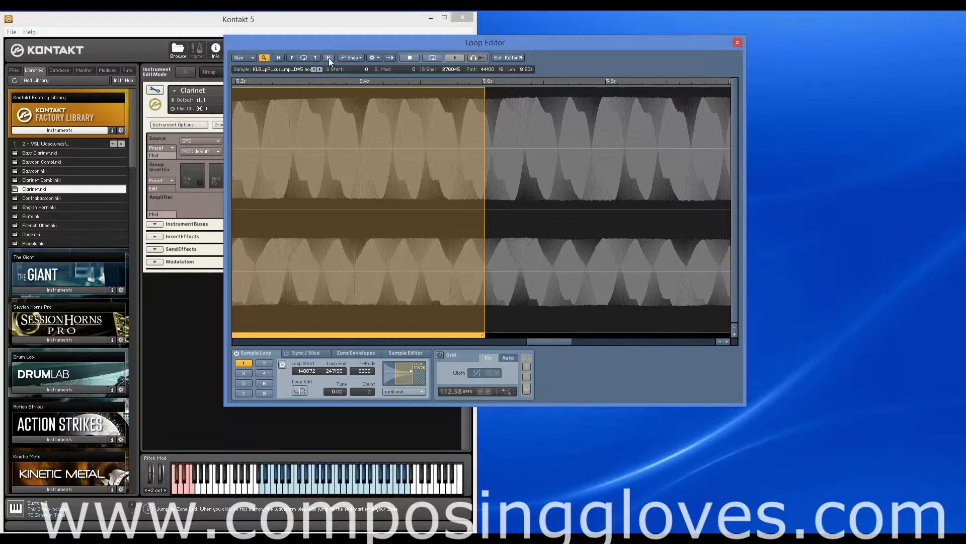
pyautogui.click(328, 59)
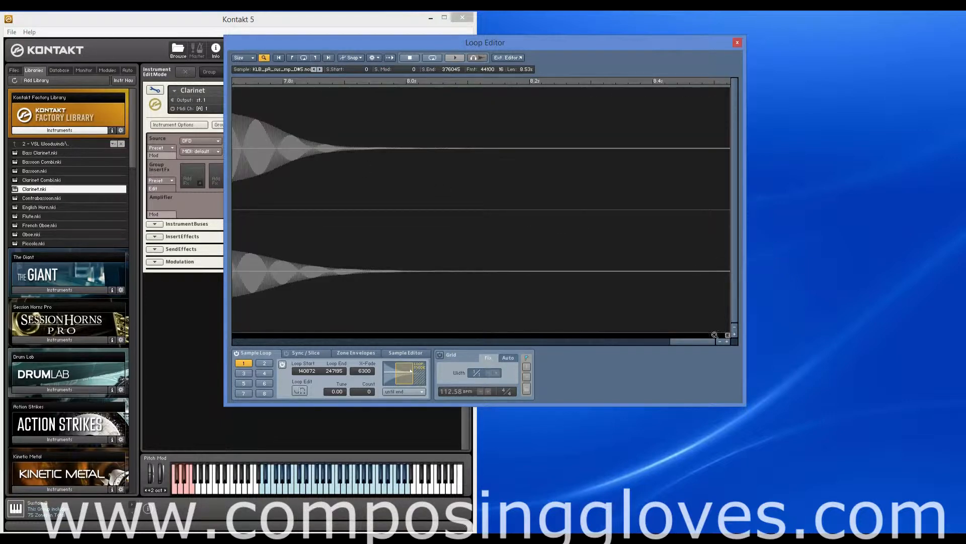
# Try a sample end of 258343, jump the view to that point, and set the sample end to 349345.
pyautogui.moveTo(648, 329); pyautogui.dragTo(606, 314)
pyautogui.click(506, 238)
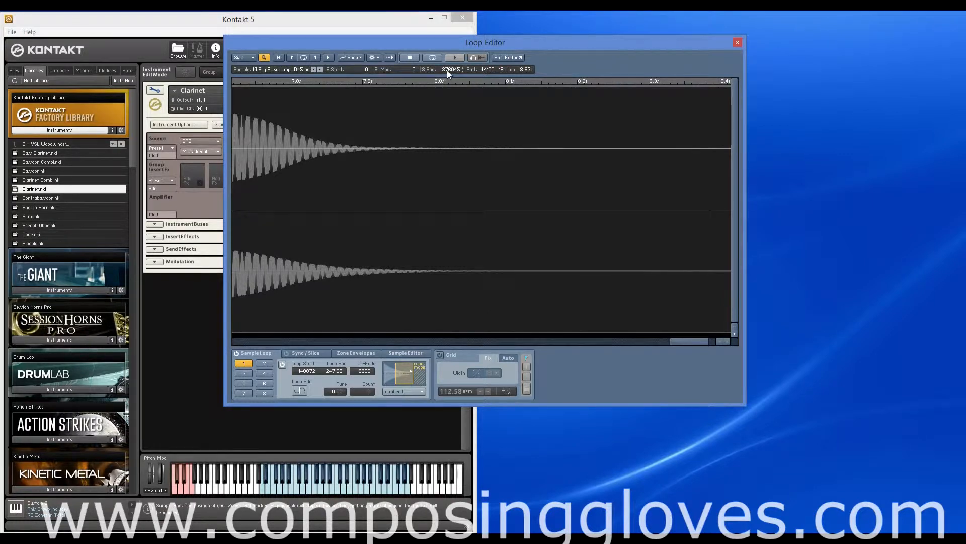
pyautogui.moveTo(447, 70); pyautogui.dragTo(445, 165)
pyautogui.moveTo(451, 226); pyautogui.dragTo(431, 186)
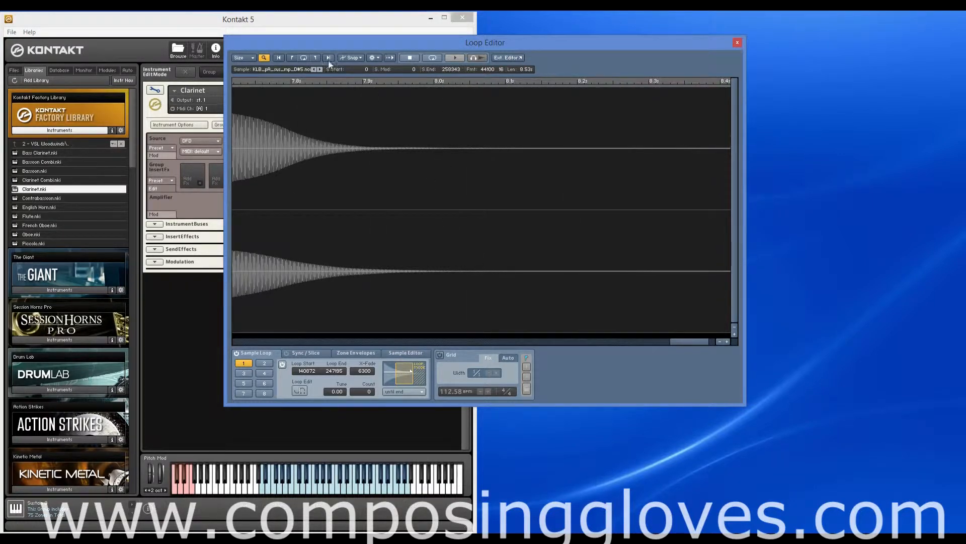
pyautogui.click(329, 57)
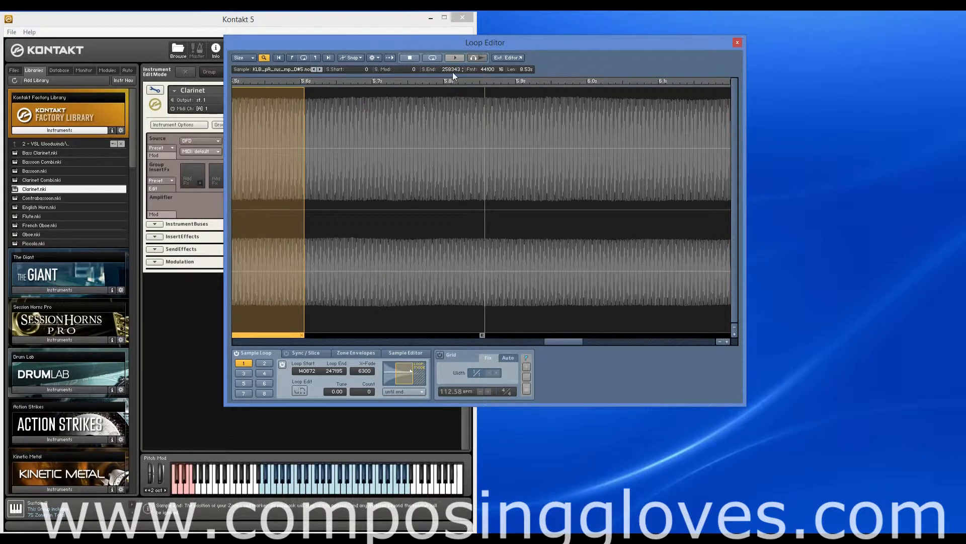
pyautogui.moveTo(452, 72)
pyautogui.mouseDown()
pyautogui.moveTo(421, 16)
pyautogui.moveTo(428, 11)
pyautogui.mouseUp()
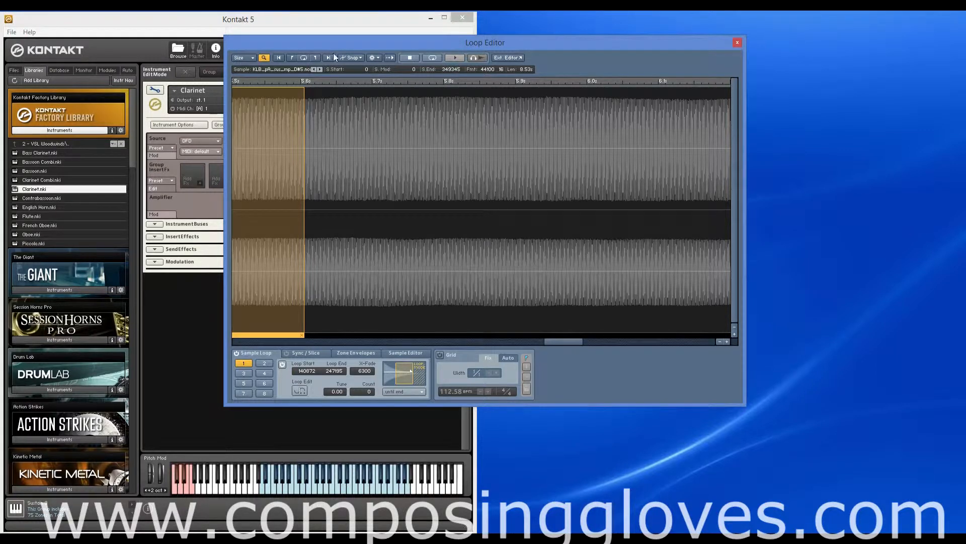
# Magnify the waveform around the start of loop 1 until individual wave cycles can be examined.
pyautogui.moveTo(540, 341); pyautogui.dragTo(523, 337)
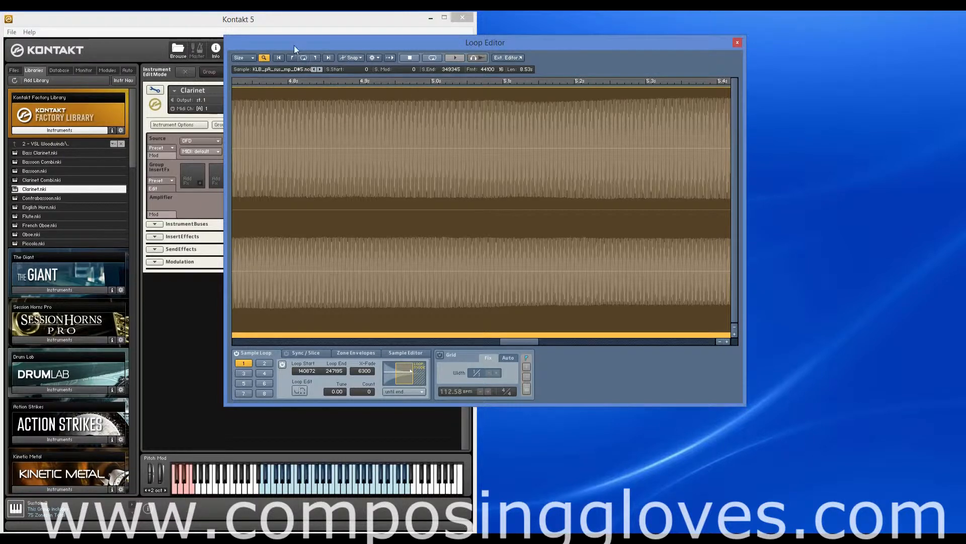
pyautogui.moveTo(525, 340); pyautogui.dragTo(424, 340)
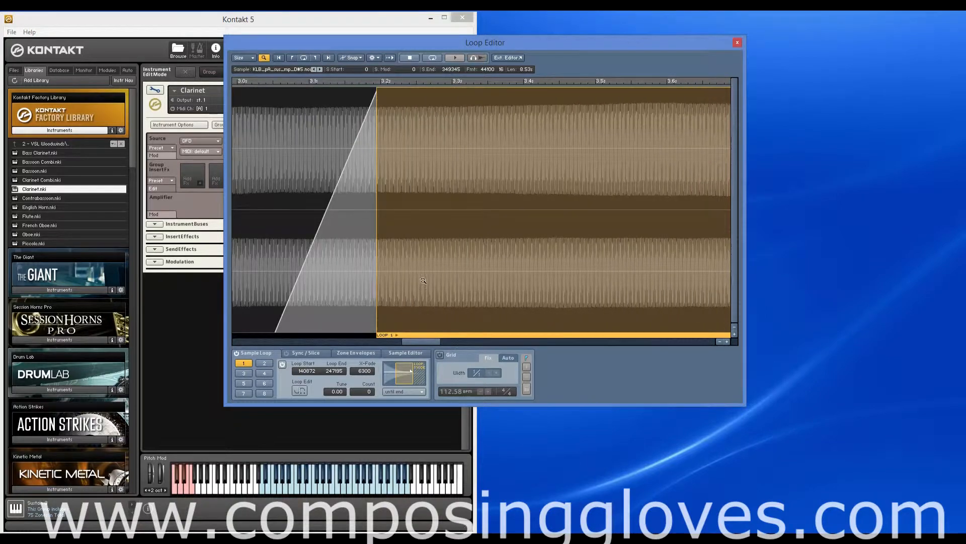
pyautogui.rightClick(423, 280)
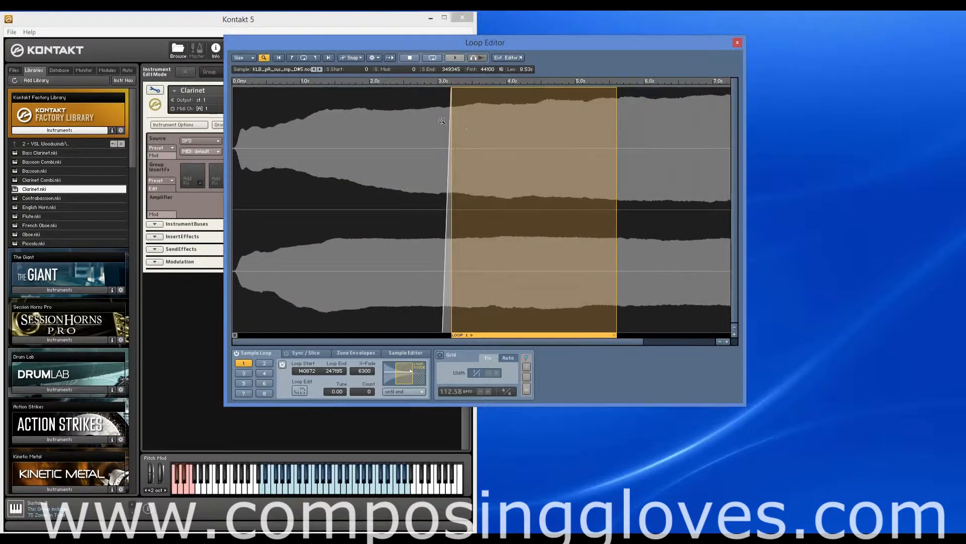
pyautogui.click(360, 58)
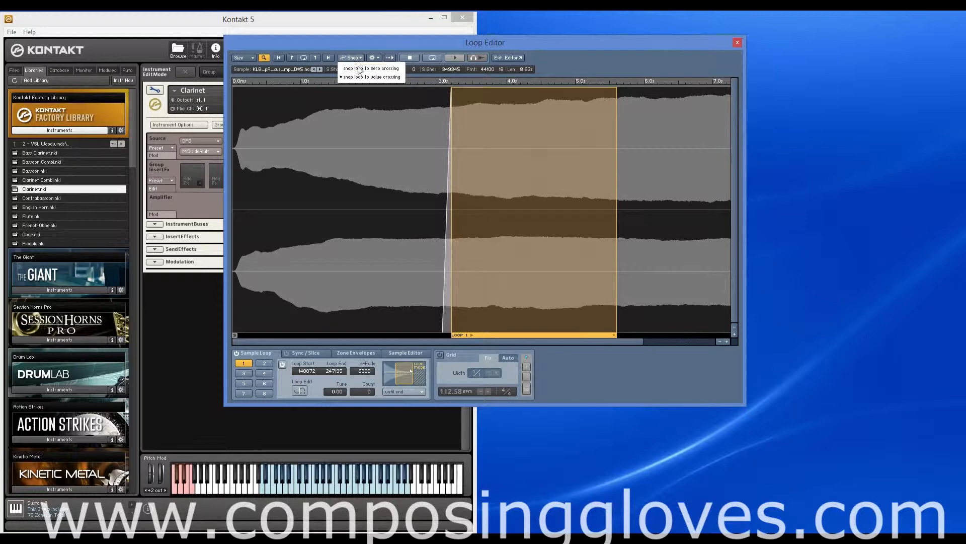
pyautogui.click(363, 68)
pyautogui.click(443, 167)
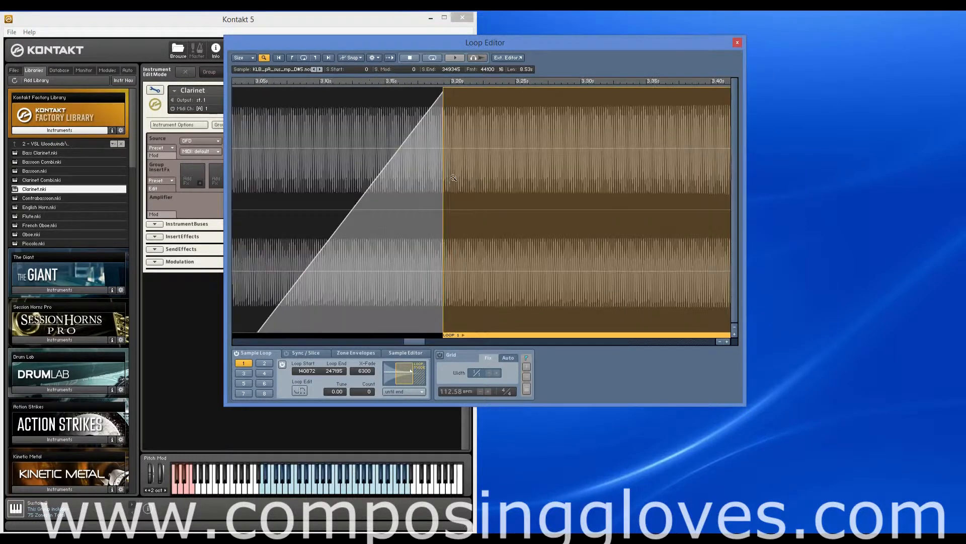
pyautogui.click(445, 186)
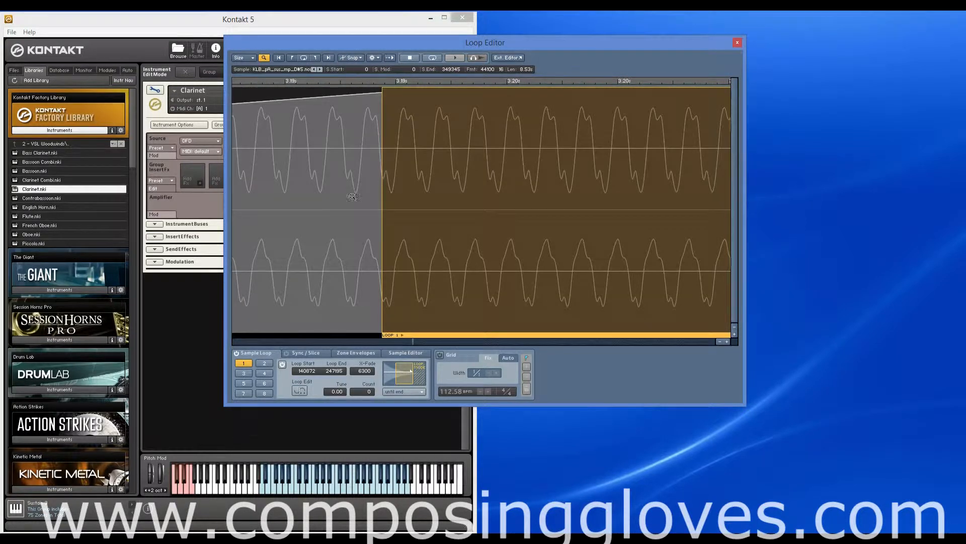
pyautogui.moveTo(379, 153); pyautogui.dragTo(396, 158)
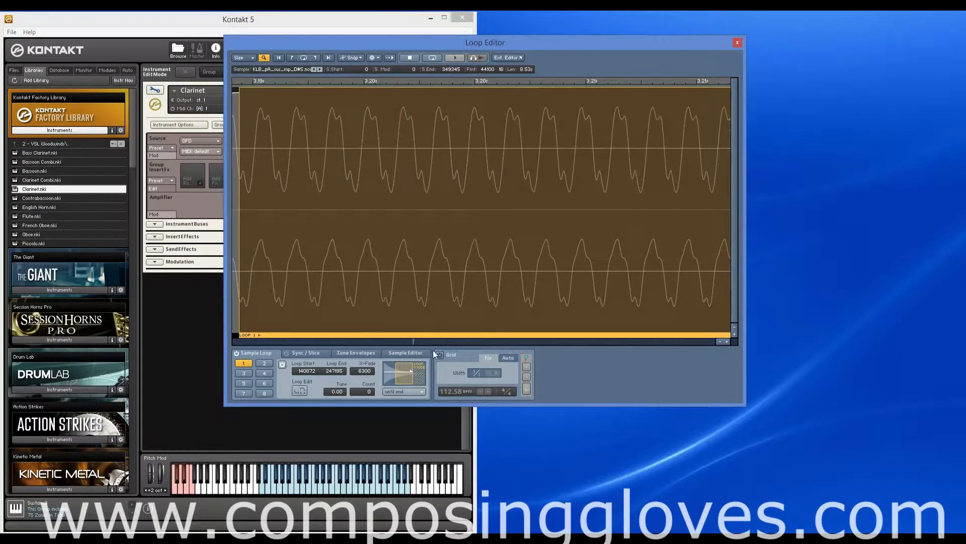
pyautogui.moveTo(413, 340); pyautogui.dragTo(412, 341)
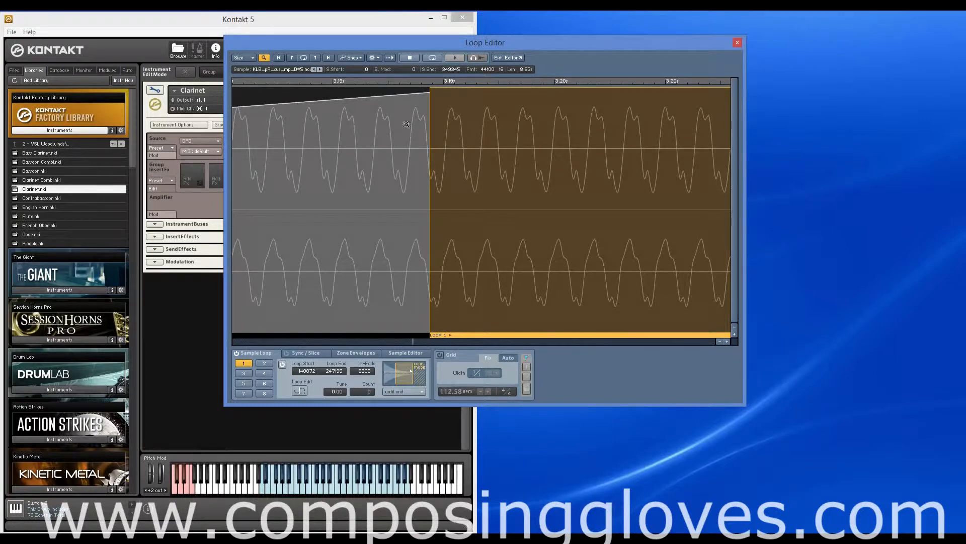
# Enable loop snapping to zero crossings and move loop 1's start to 140831 and its end to 247219.
pyautogui.click(357, 58)
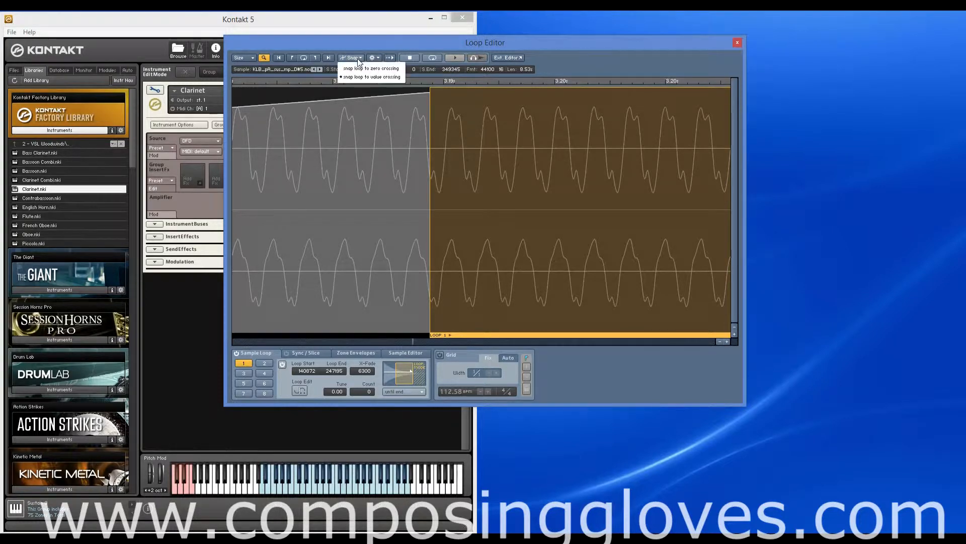
pyautogui.click(357, 59)
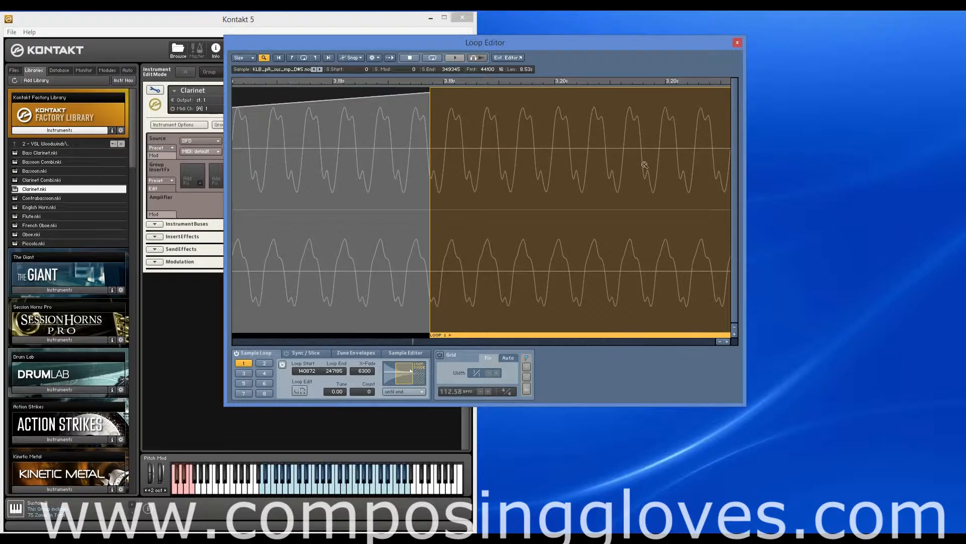
pyautogui.click(343, 57)
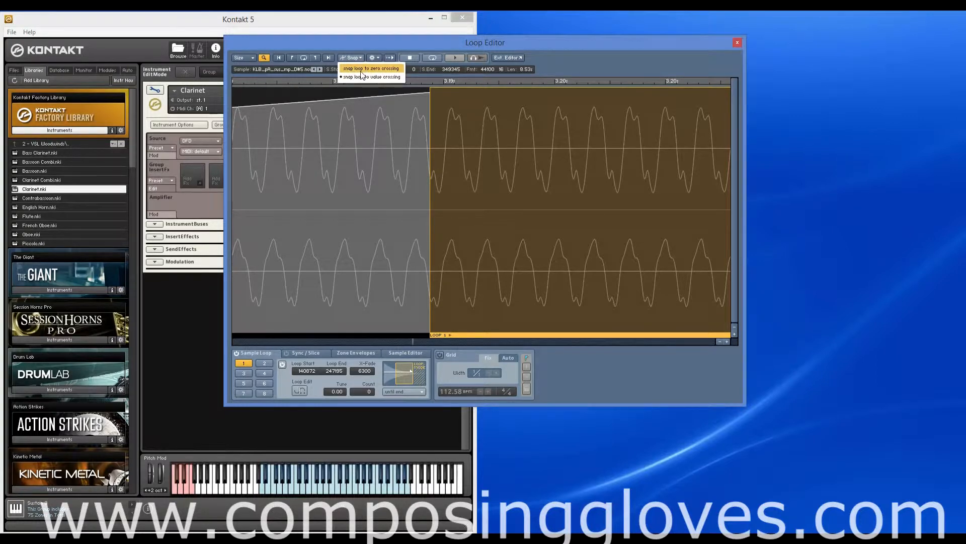
pyautogui.click(361, 71)
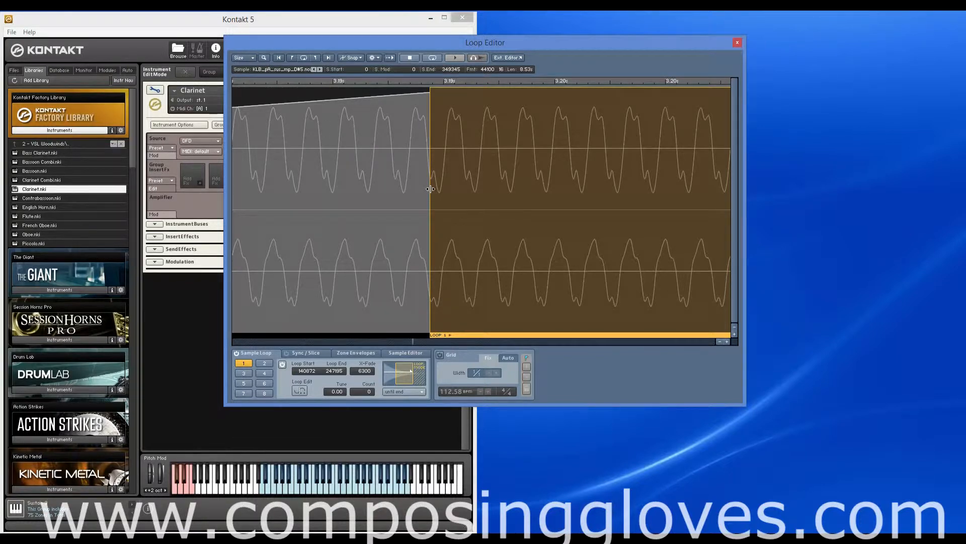
pyautogui.moveTo(431, 189); pyautogui.dragTo(408, 173)
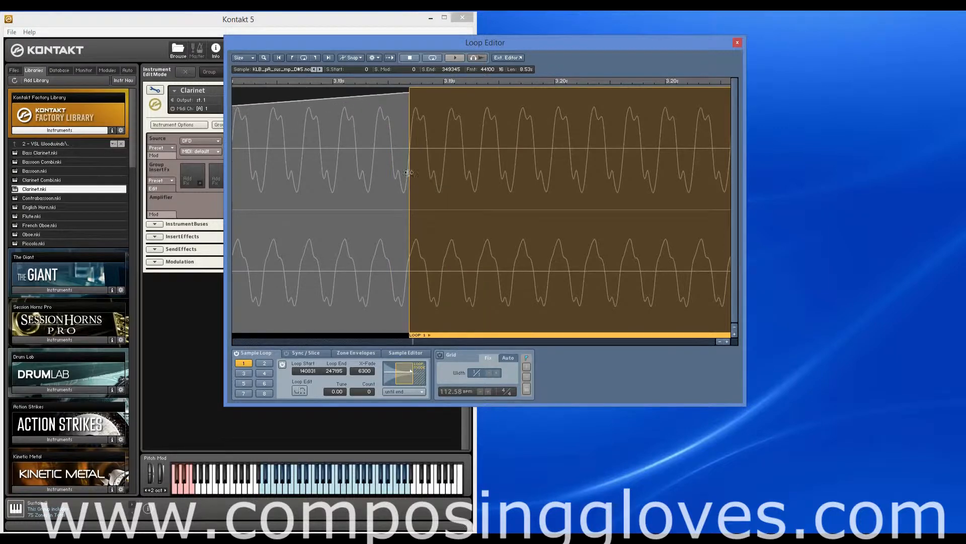
pyautogui.click(316, 58)
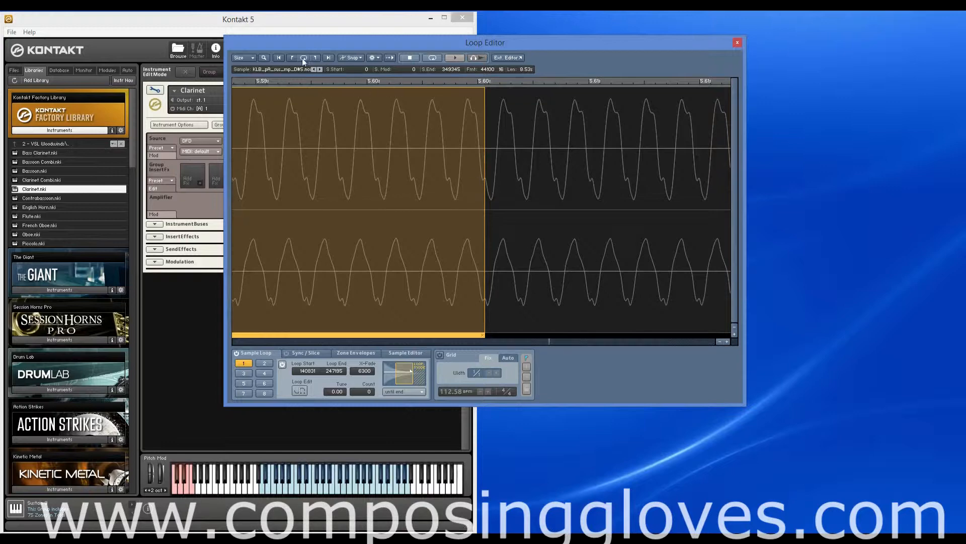
pyautogui.moveTo(485, 202)
pyautogui.mouseDown()
pyautogui.moveTo(455, 199)
pyautogui.moveTo(508, 205)
pyautogui.moveTo(496, 203)
pyautogui.mouseUp()
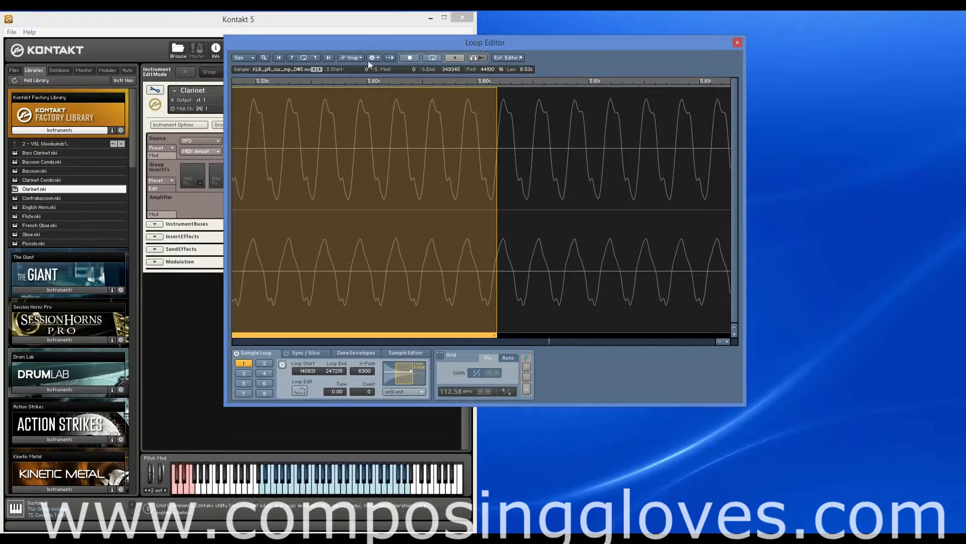
# Turn off zero-crossing snapping and move the end of loop 1 freely to a wave peak at 247162.
pyautogui.click(352, 57)
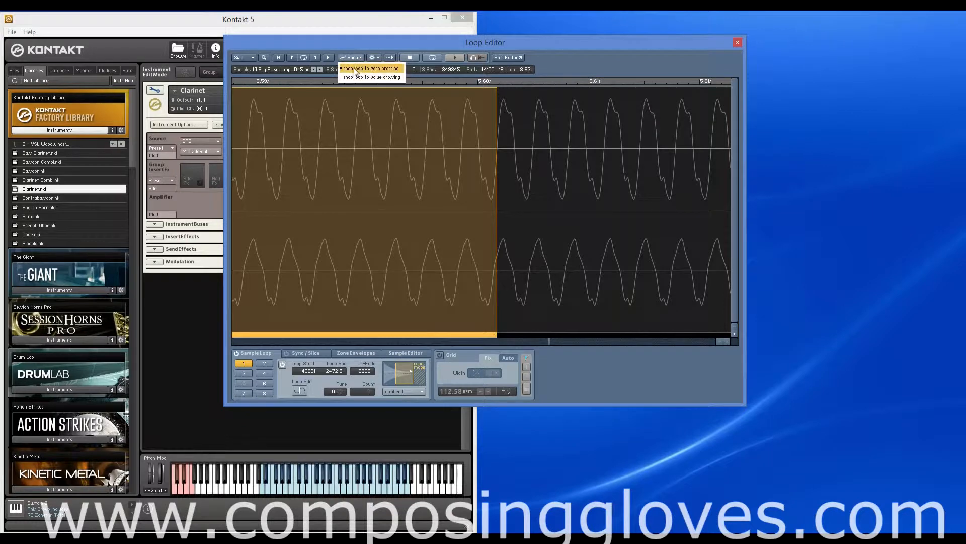
pyautogui.click(355, 68)
pyautogui.click(351, 57)
pyautogui.click(351, 58)
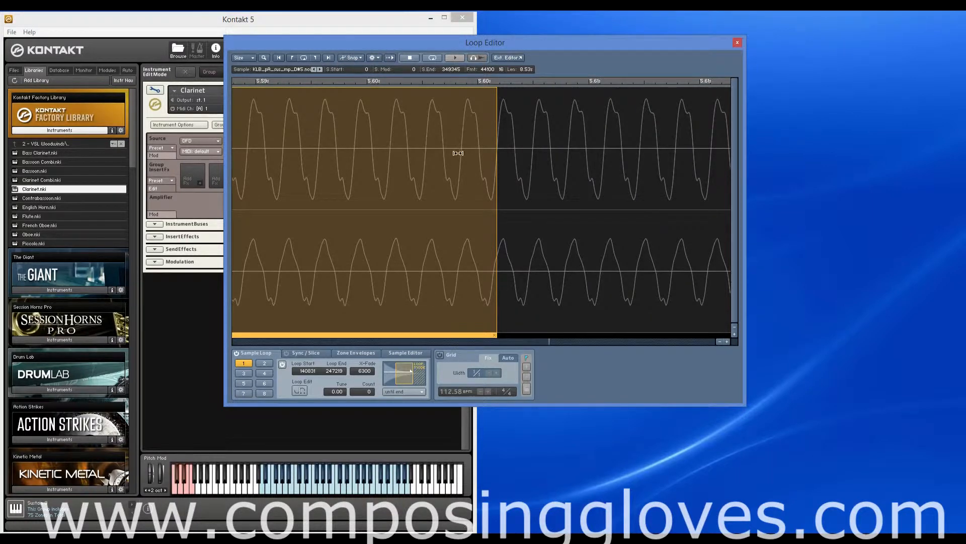
pyautogui.moveTo(499, 185); pyautogui.dragTo(470, 188)
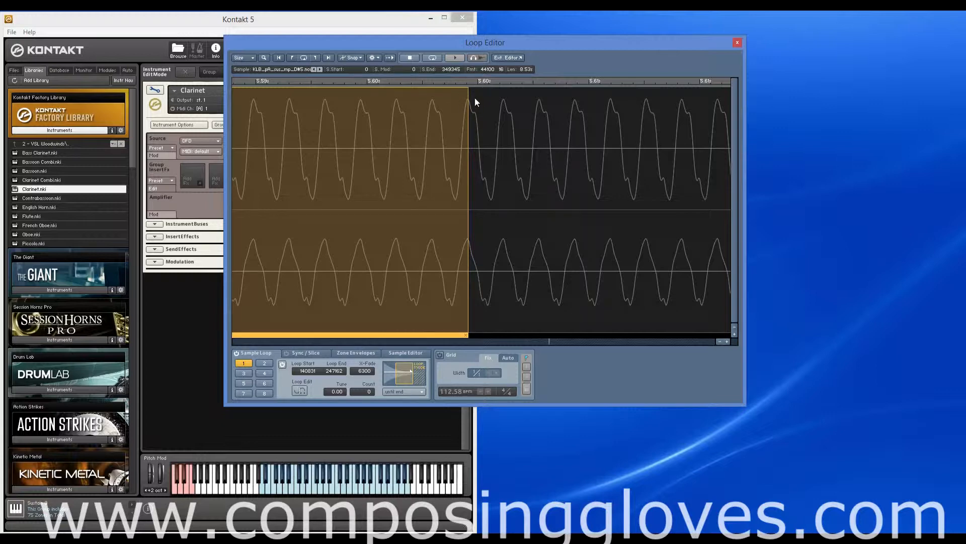
pyautogui.click(357, 58)
pyautogui.click(354, 57)
# Jump to loop 1's start, set its crossfade to 0 and its loop end to 249418.
pyautogui.click(293, 58)
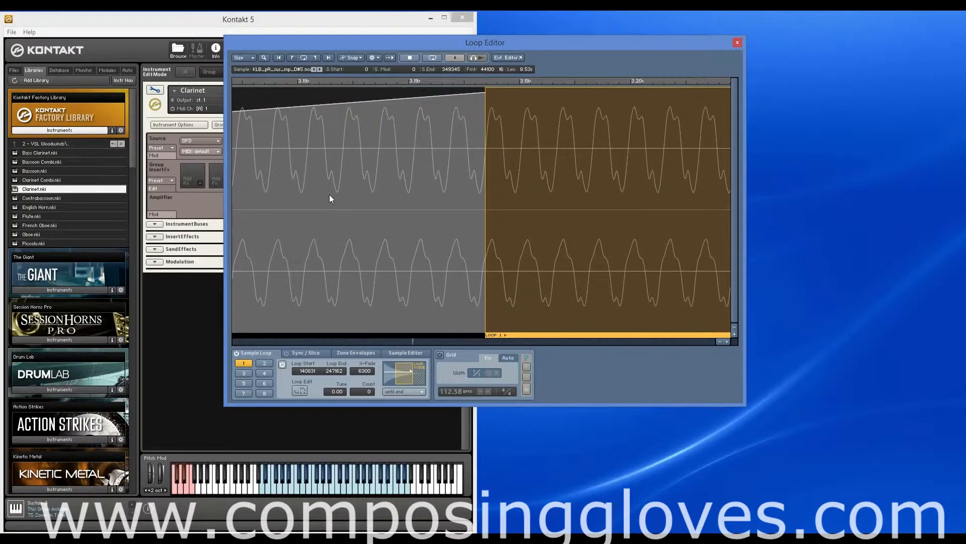
pyautogui.moveTo(344, 404); pyautogui.dragTo(398, 498)
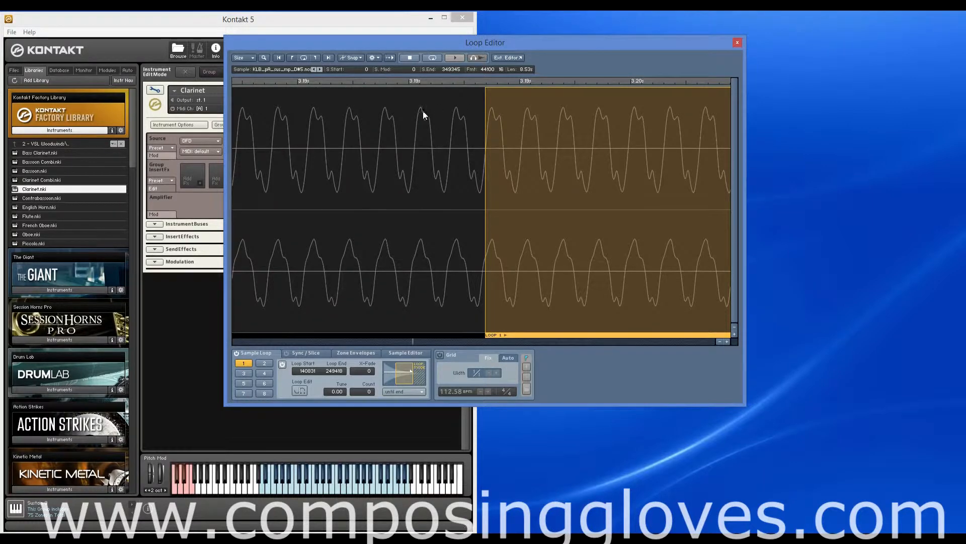
# Enable loop snapping to value crossings and adjust loop 1 to start at 140845 and end at 249359.
pyautogui.click(352, 58)
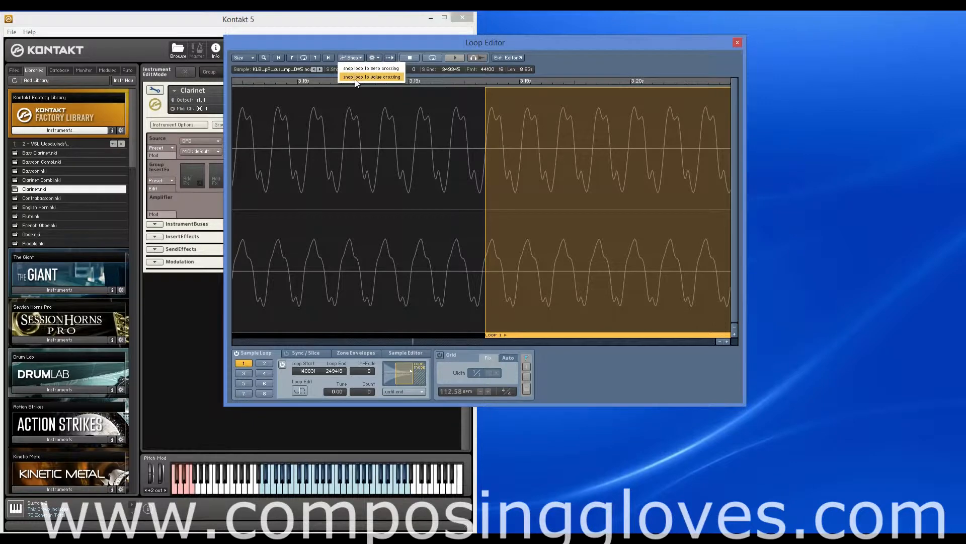
pyautogui.click(382, 79)
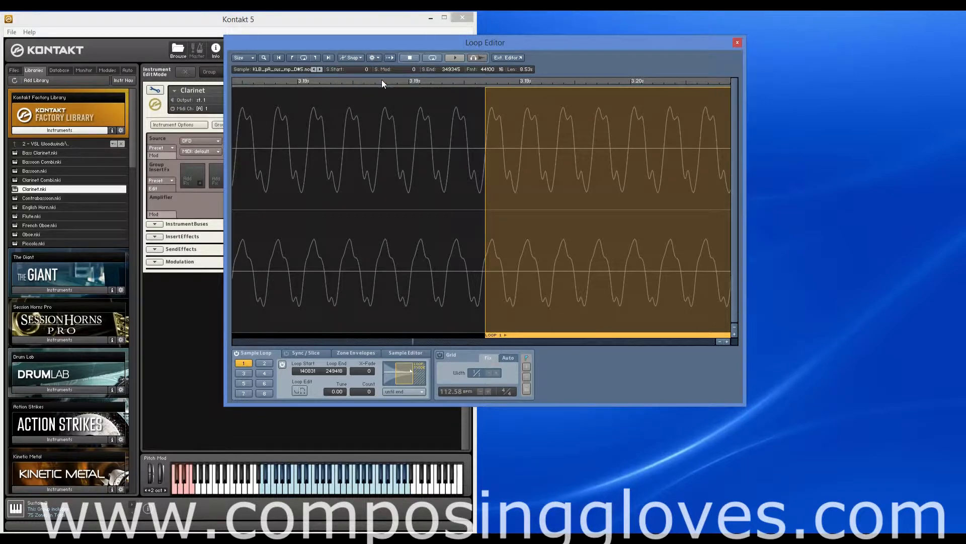
pyautogui.click(315, 58)
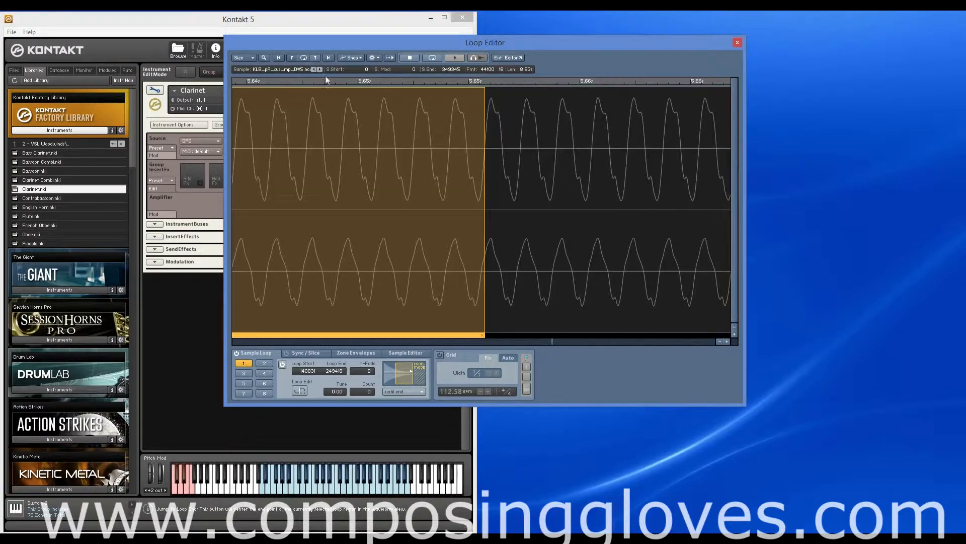
pyautogui.moveTo(483, 154); pyautogui.dragTo(468, 155)
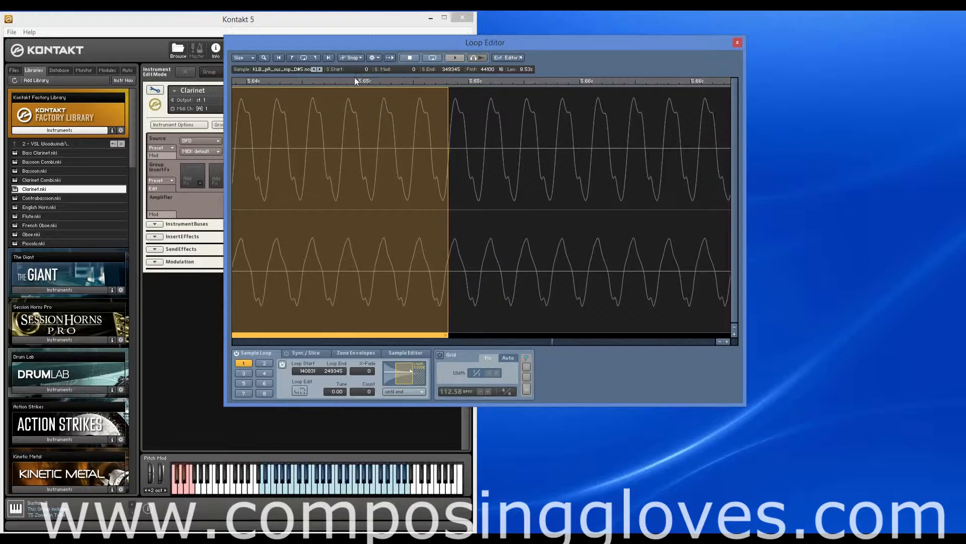
pyautogui.moveTo(446, 138); pyautogui.dragTo(456, 139)
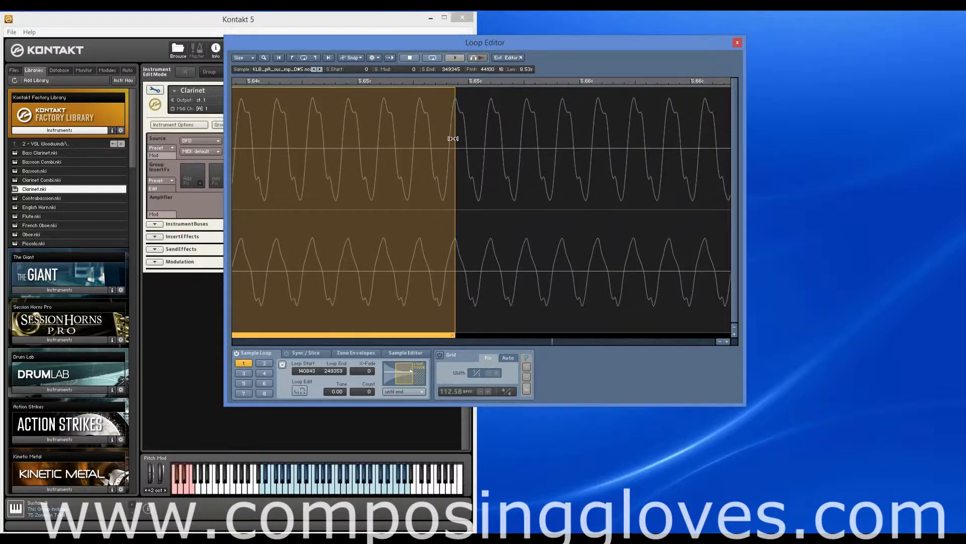
# Toggle the zero-crossing snap option, jump to loop 1's start and try to move it slightly earlier.
pyautogui.click(351, 57)
pyautogui.click(355, 71)
pyautogui.click(293, 58)
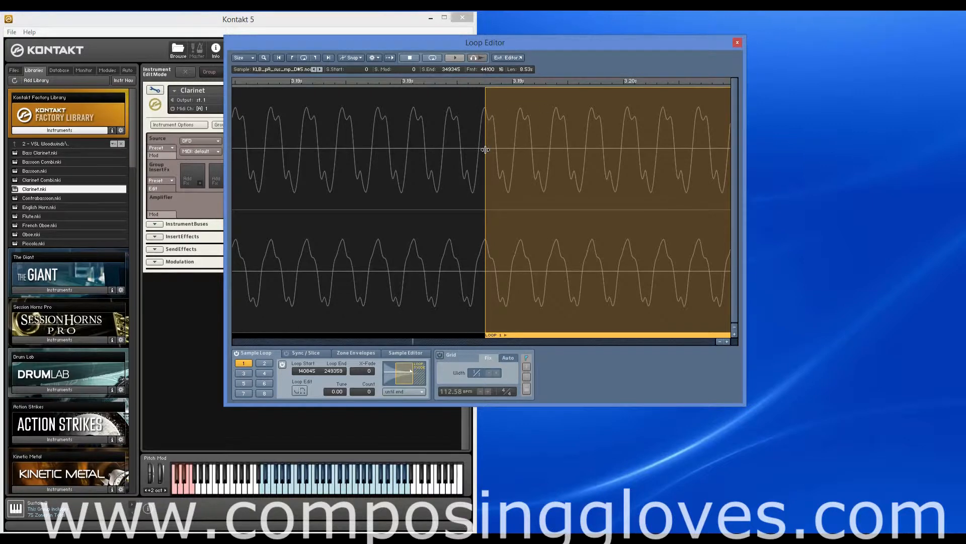
pyautogui.moveTo(485, 149); pyautogui.dragTo(460, 140)
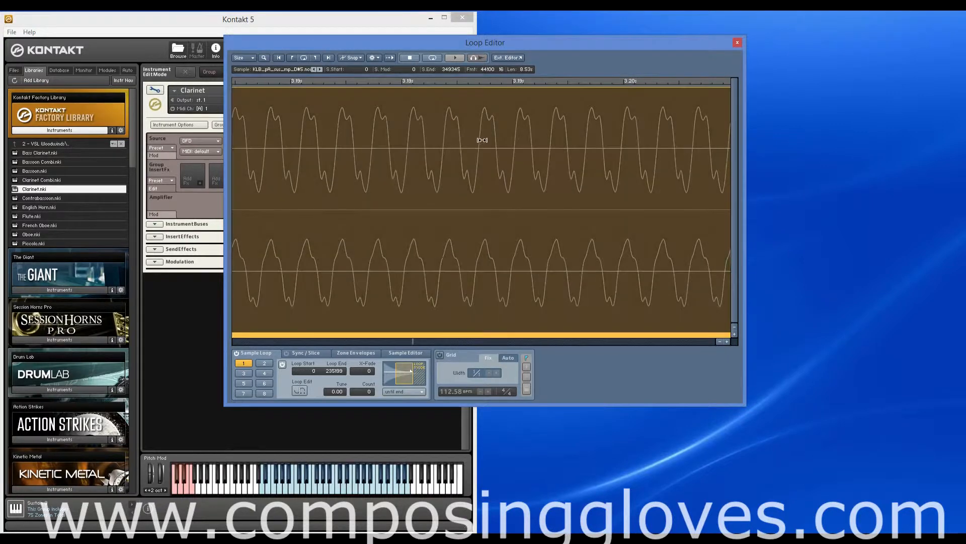
# Move loop 1's start to 126136 and its end to 175660.
pyautogui.click(303, 59)
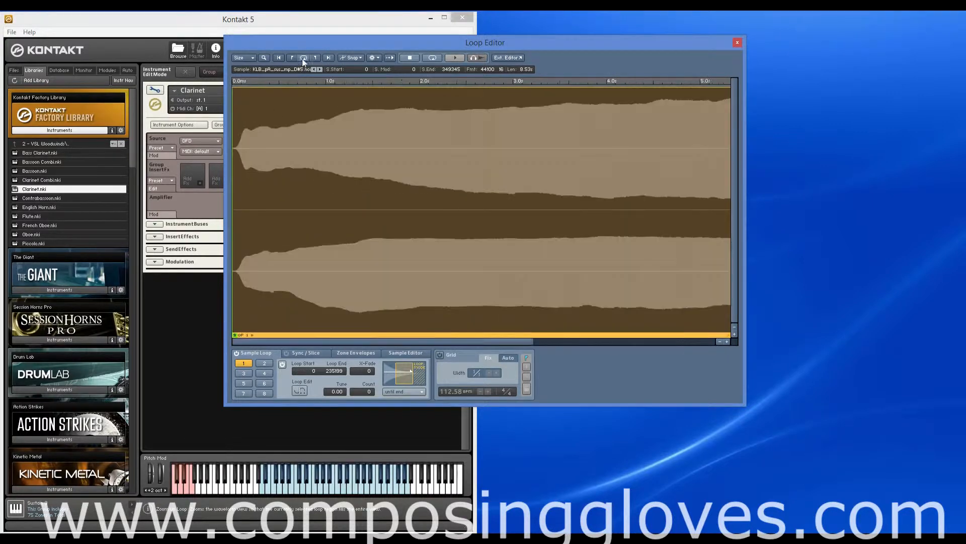
pyautogui.moveTo(234, 187); pyautogui.dragTo(500, 191)
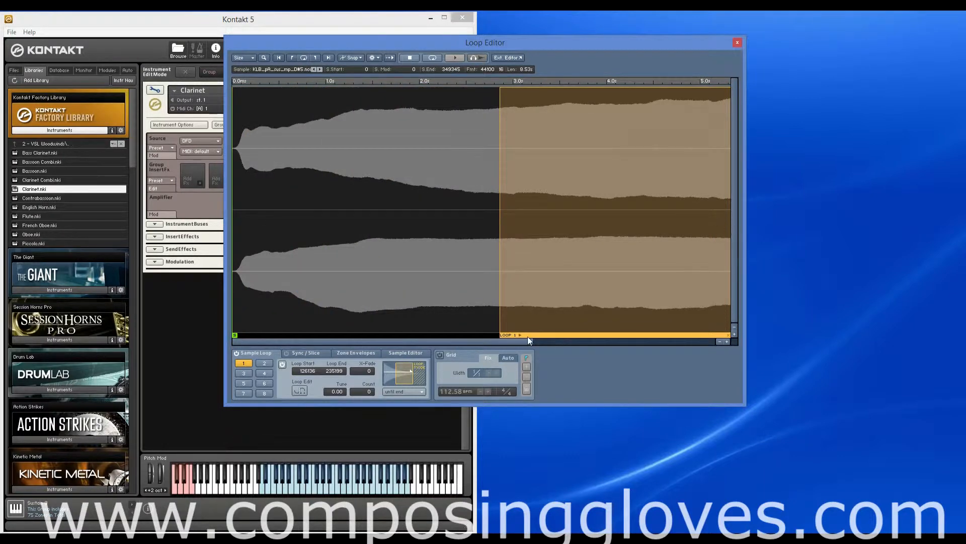
pyautogui.moveTo(527, 340); pyautogui.dragTo(689, 328)
pyautogui.moveTo(463, 292); pyautogui.dragTo(341, 291)
# Examine the waveform at loop 1's start up close and review the available loop snapping options.
pyautogui.click(303, 57)
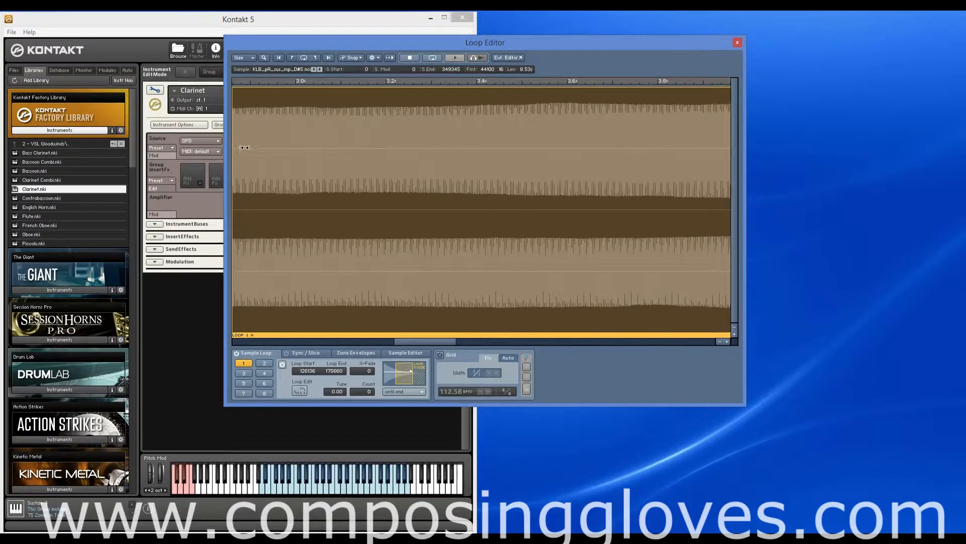
pyautogui.click(264, 58)
pyautogui.moveTo(244, 88); pyautogui.dragTo(254, 303)
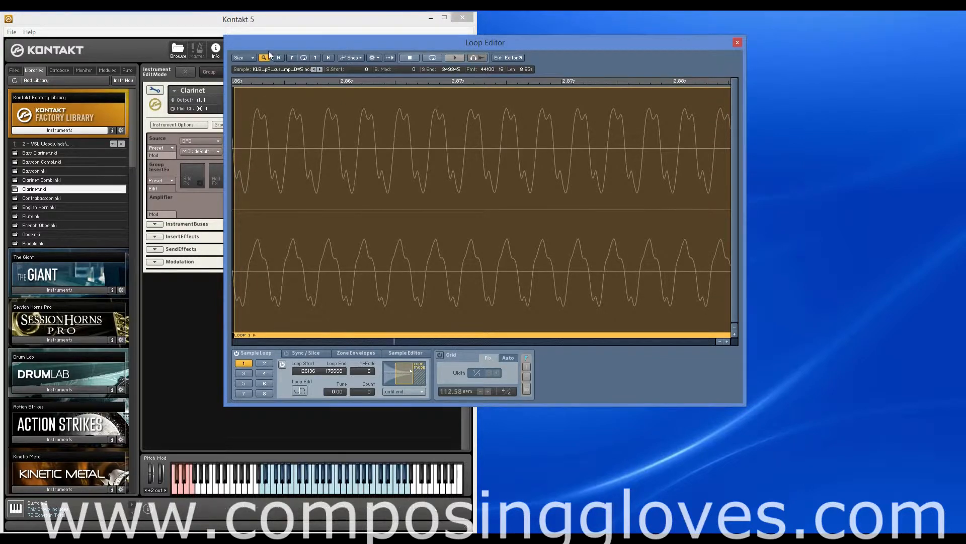
pyautogui.click(348, 57)
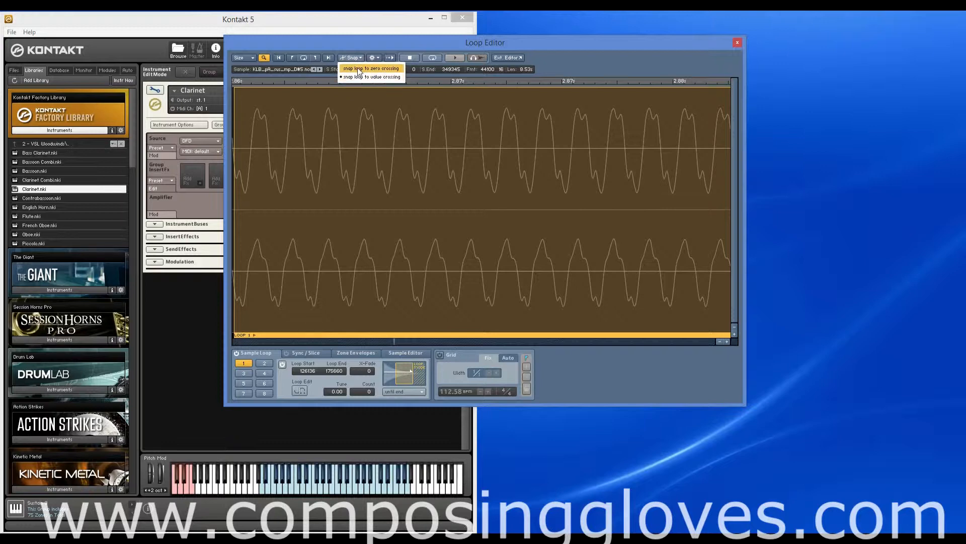
pyautogui.click(352, 57)
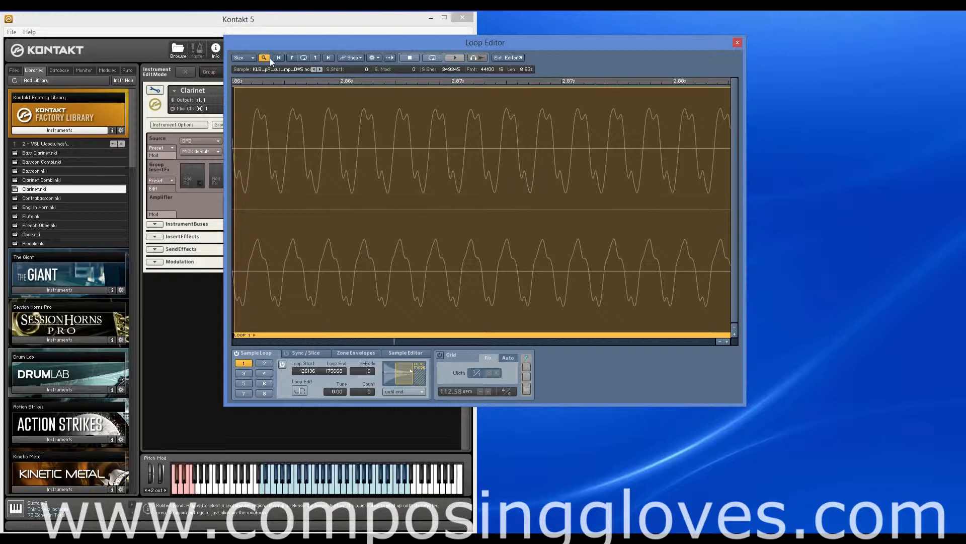
pyautogui.click(354, 59)
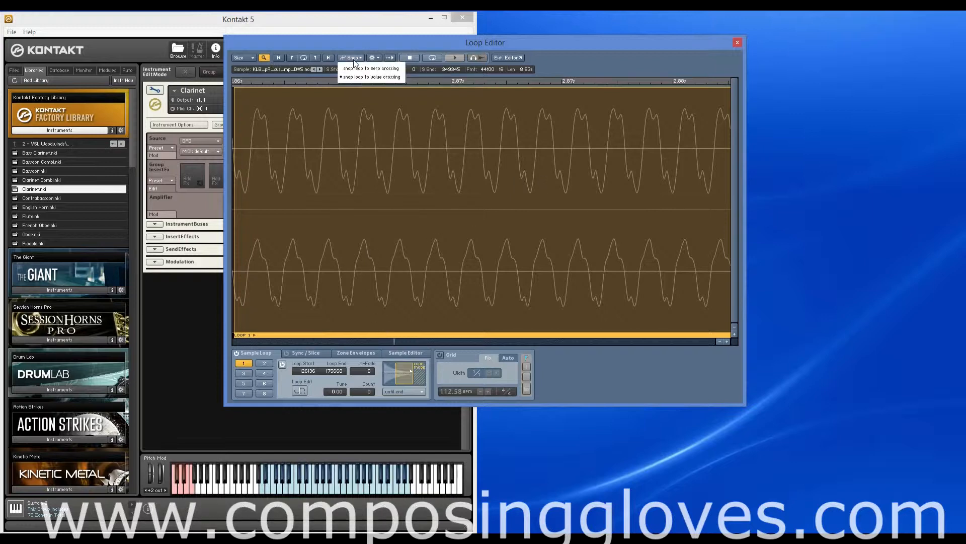
pyautogui.click(353, 59)
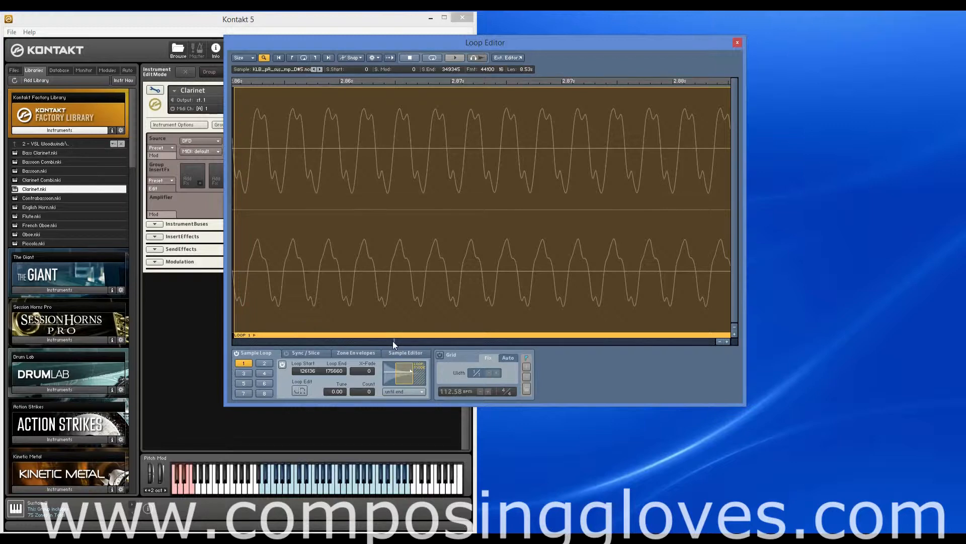
# Show the whole sample and review the loop commands, including the ones that apply to all selected zones.
pyautogui.click(268, 58)
pyautogui.click(264, 58)
pyautogui.click(356, 157)
pyautogui.click(357, 157)
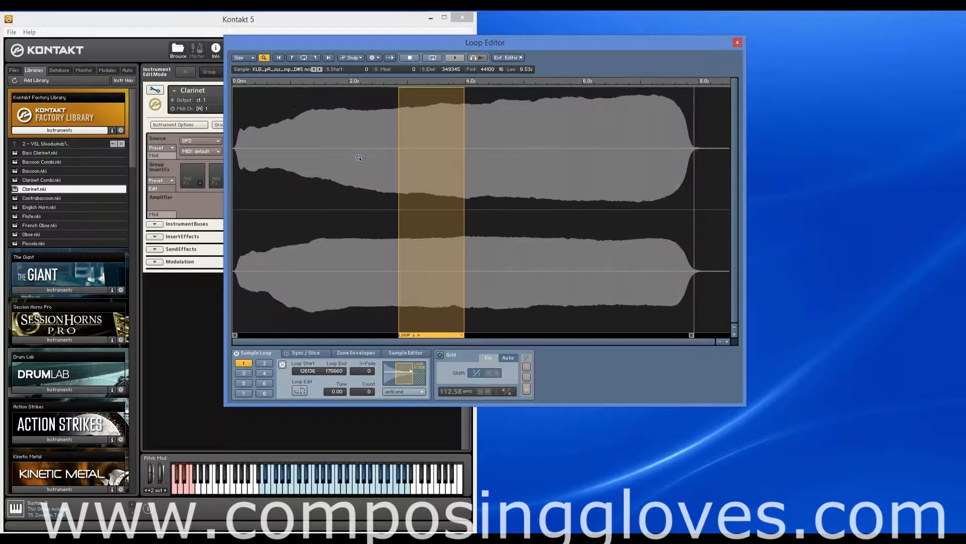
pyautogui.click(373, 58)
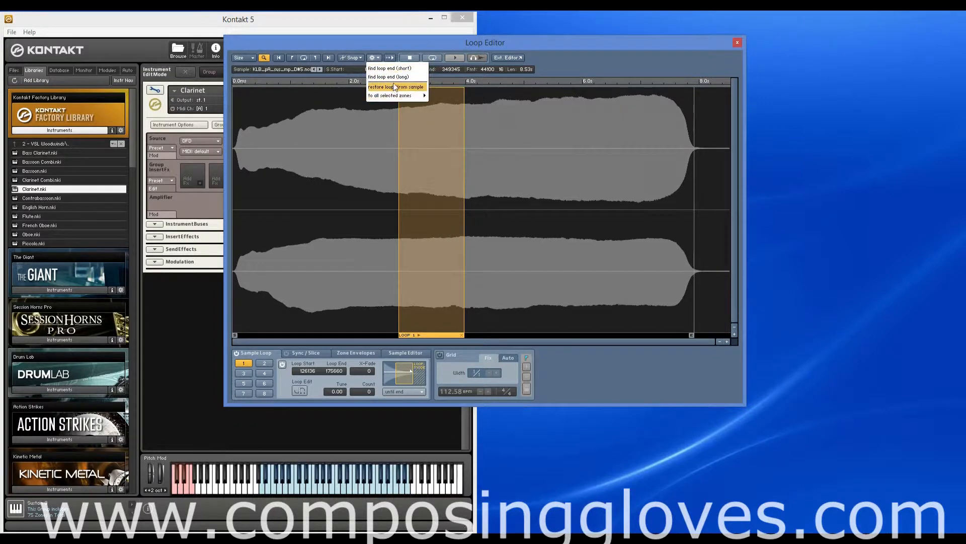
pyautogui.click(474, 96)
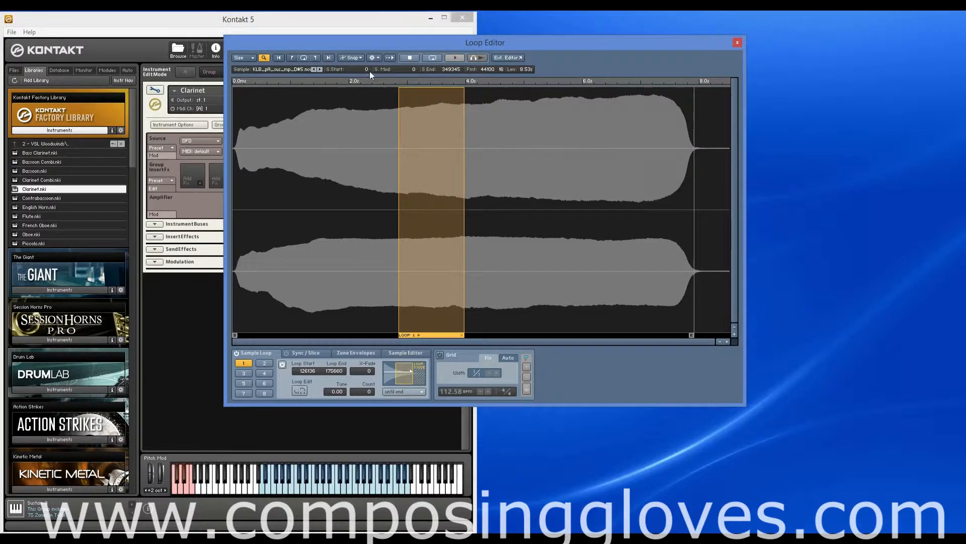
pyautogui.click(352, 58)
pyautogui.click(372, 58)
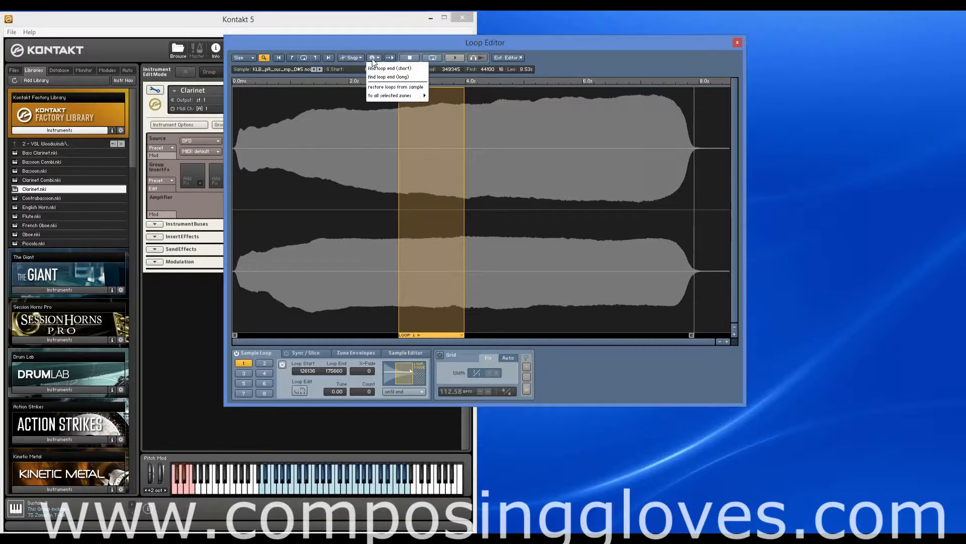
pyautogui.moveTo(397, 95)
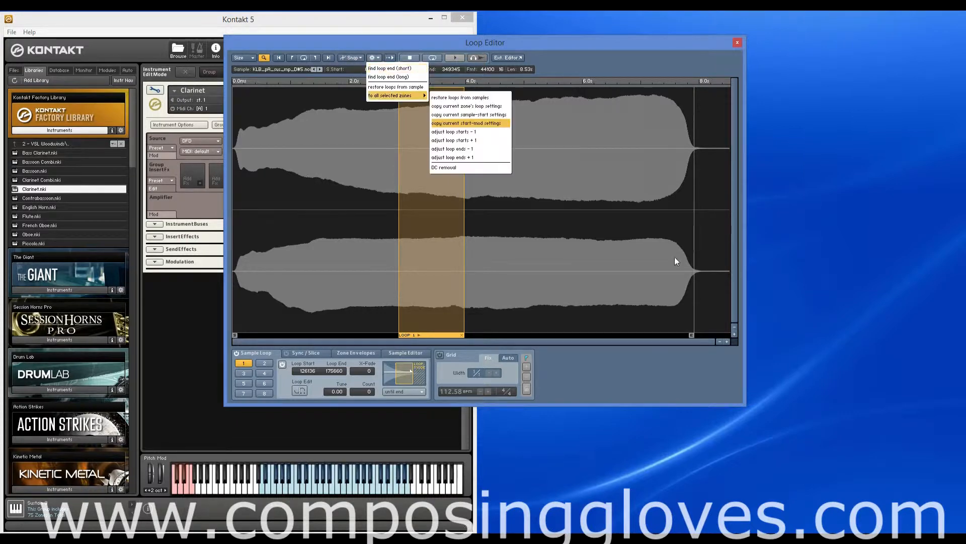
pyautogui.click(684, 317)
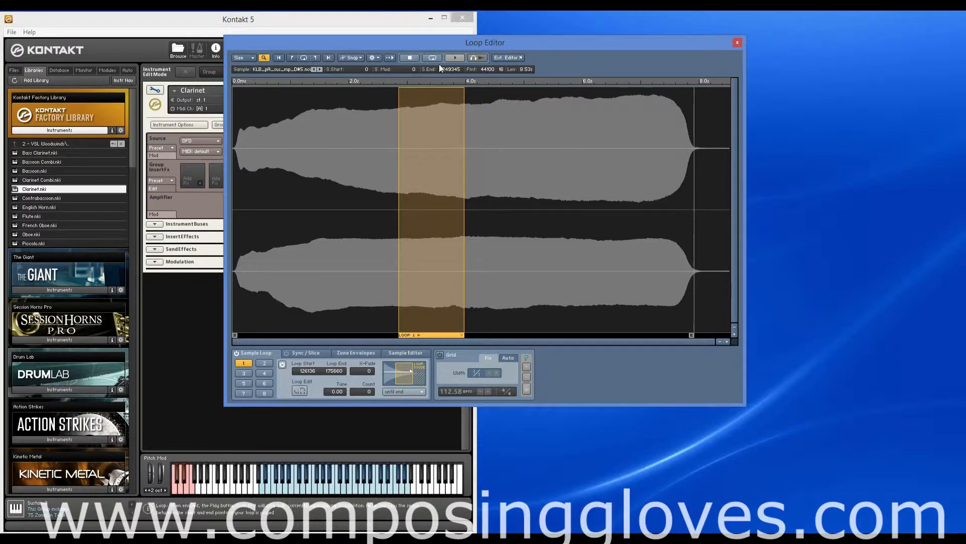
# Set the sample end to 180125 and run the short loop-end search on loop 1.
pyautogui.moveTo(440, 68); pyautogui.dragTo(456, 298)
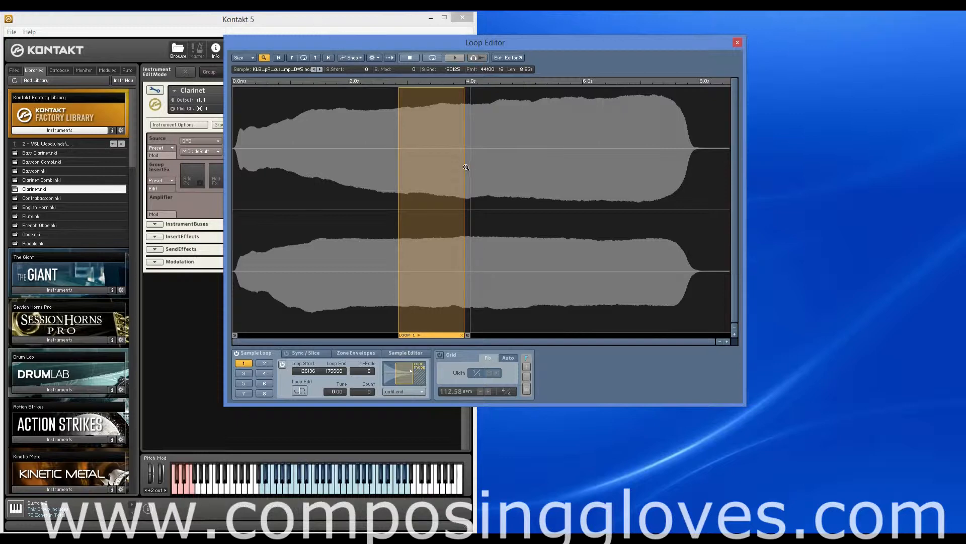
pyautogui.click(392, 58)
pyautogui.click(377, 57)
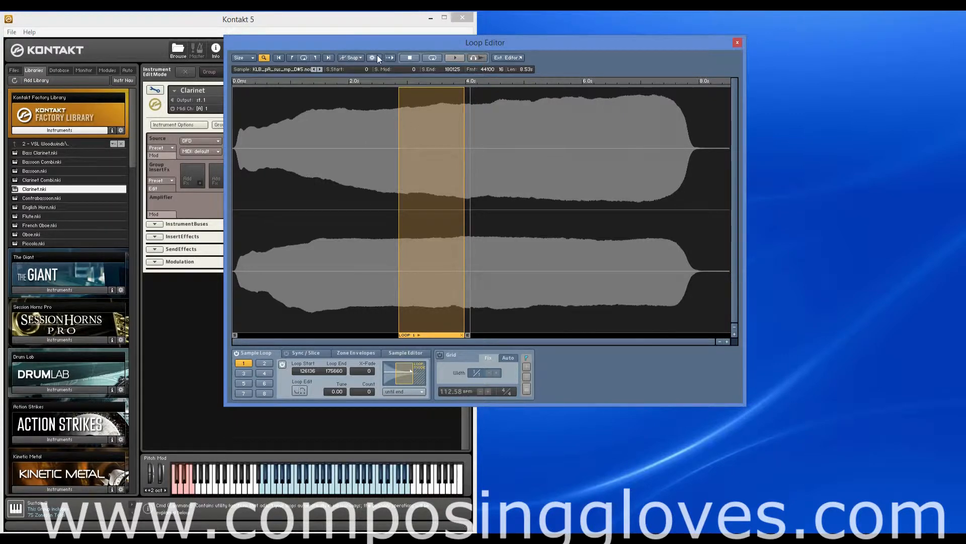
pyautogui.click(375, 58)
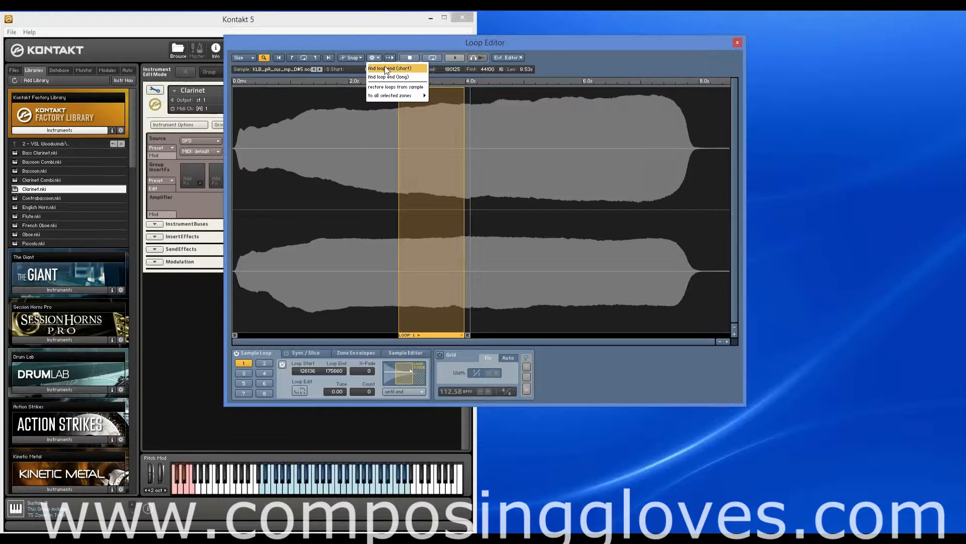
pyautogui.click(387, 69)
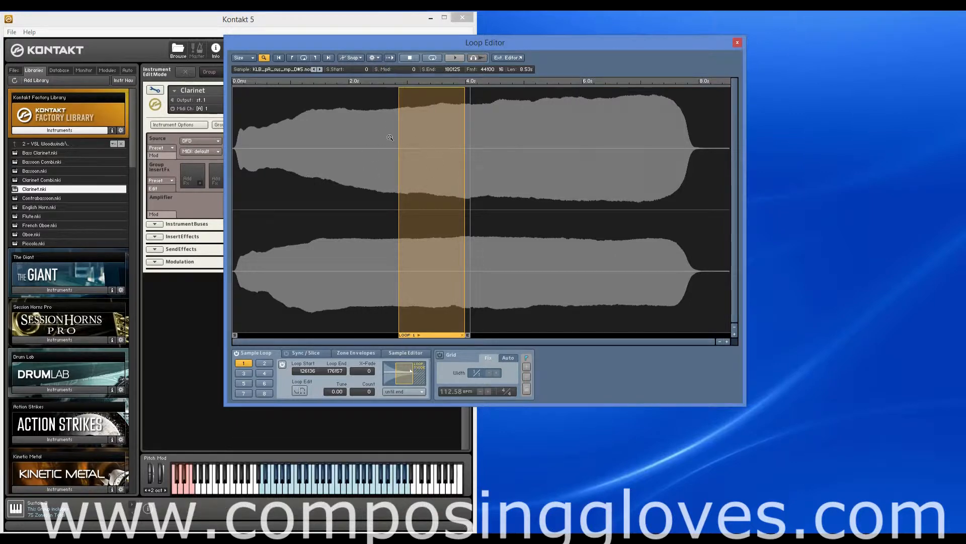
# Run the long loop-end search on loop 1 and extend the sample end to 266615.
pyautogui.click(379, 59)
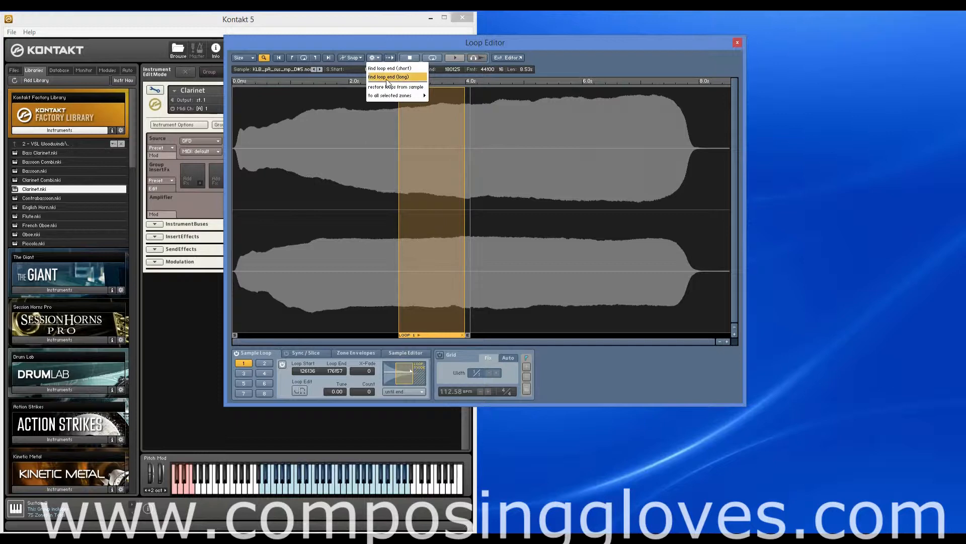
pyautogui.moveTo(398, 95)
pyautogui.click(463, 171)
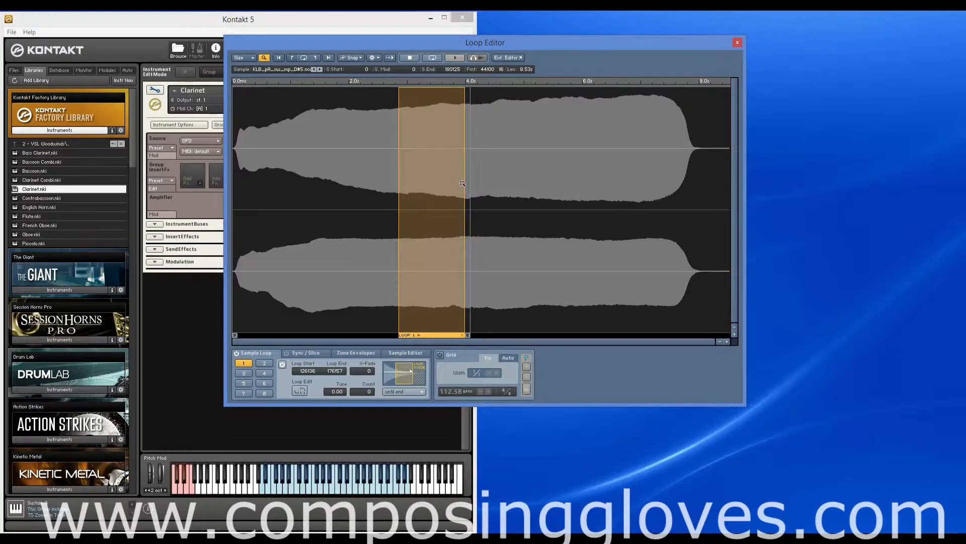
pyautogui.click(374, 58)
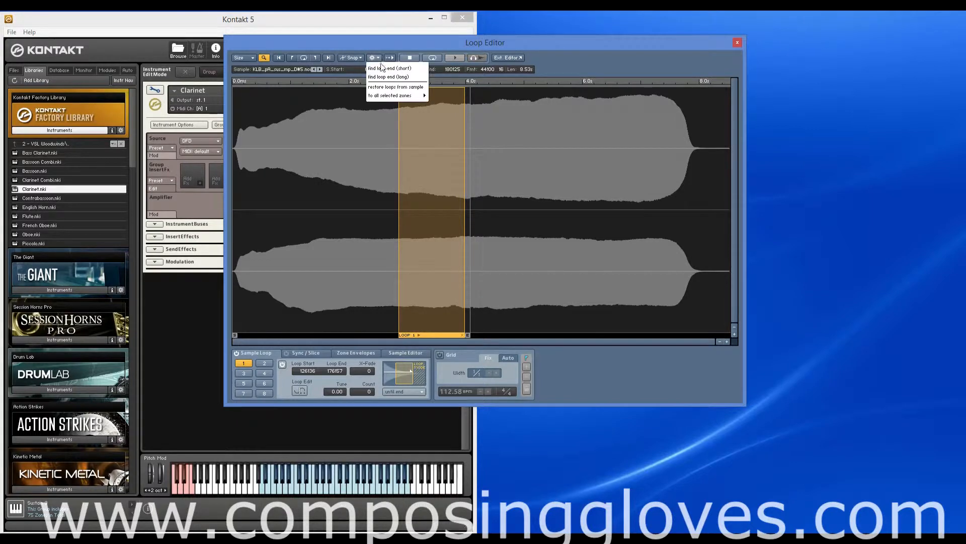
pyautogui.click(405, 77)
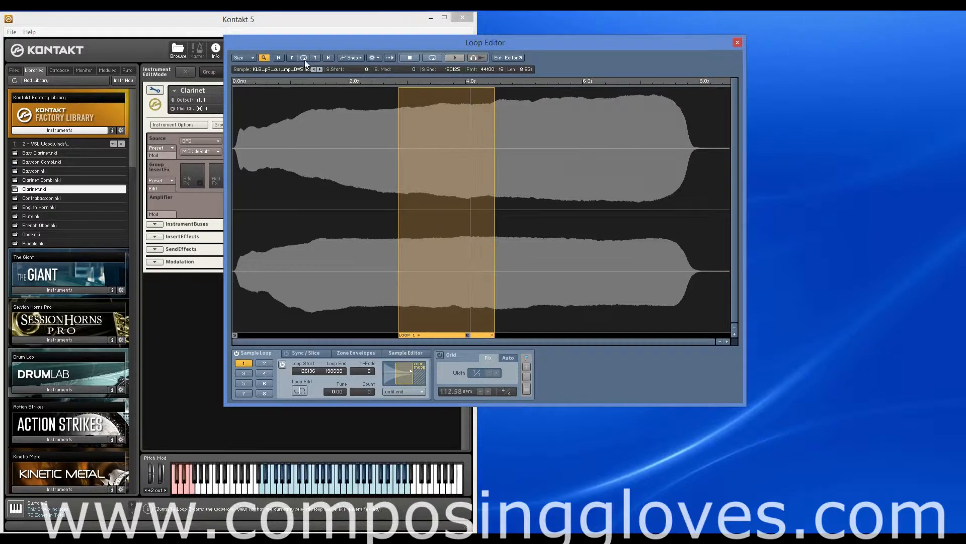
pyautogui.moveTo(452, 69)
pyautogui.mouseDown()
pyautogui.moveTo(451, 114)
pyautogui.moveTo(417, 15)
pyautogui.mouseUp()
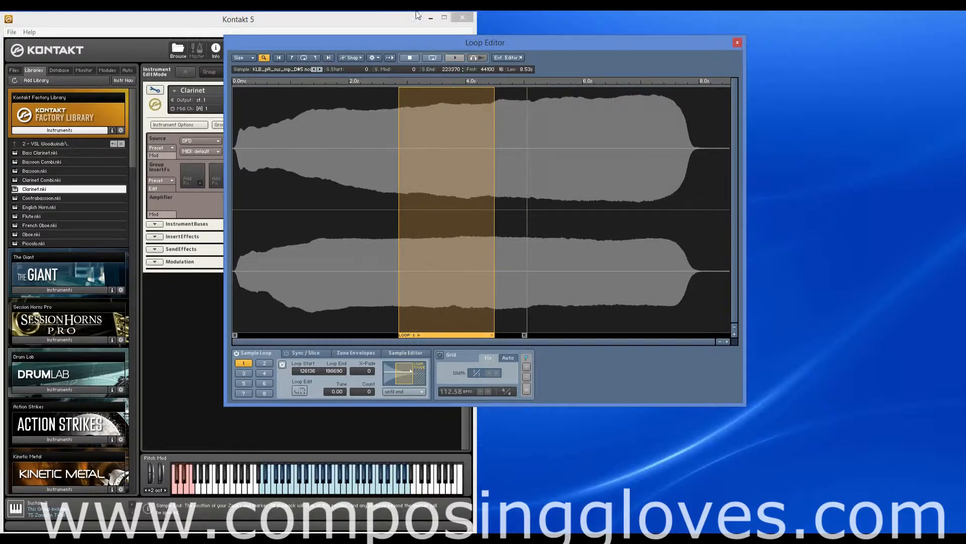
pyautogui.moveTo(450, 69); pyautogui.dragTo(443, 11)
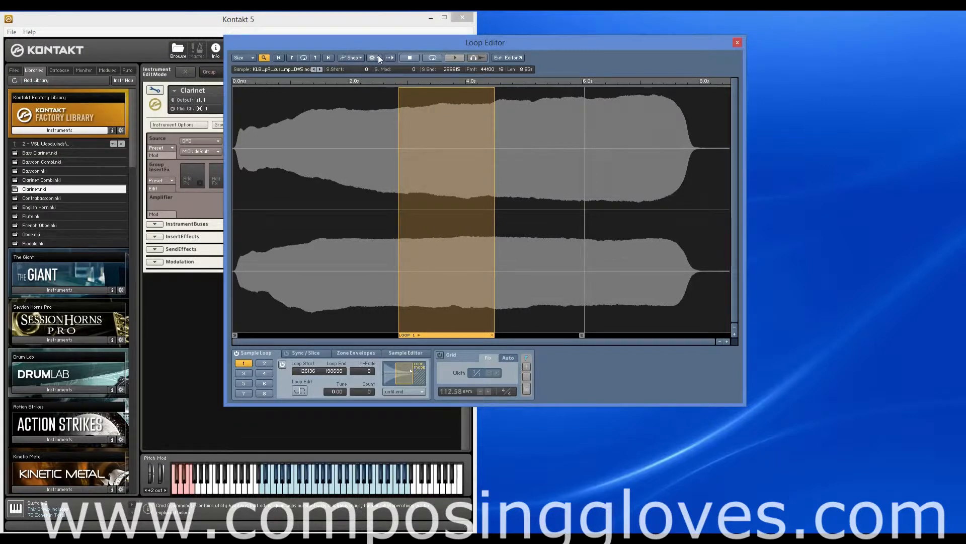
# Check the command for restoring loops from the sample, and review FL Studio's wave export options for Shooting Templet.wav without rendering.
pyautogui.click(378, 56)
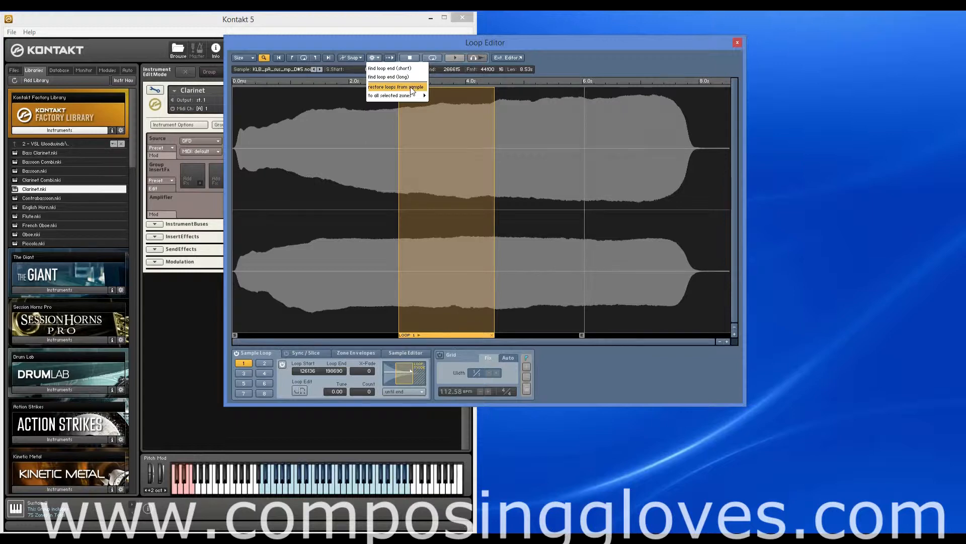
pyautogui.click(556, 71)
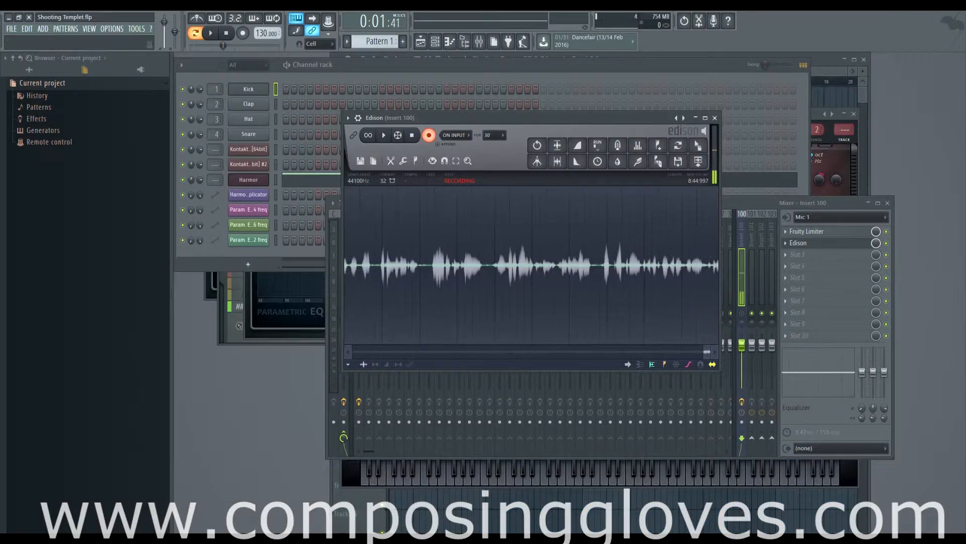
pyautogui.click(11, 28)
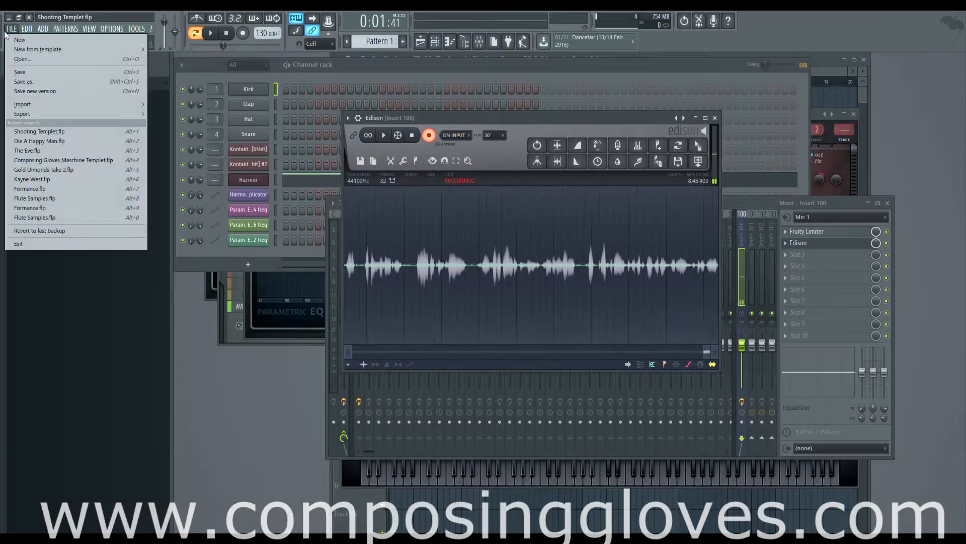
pyautogui.moveTo(52, 112)
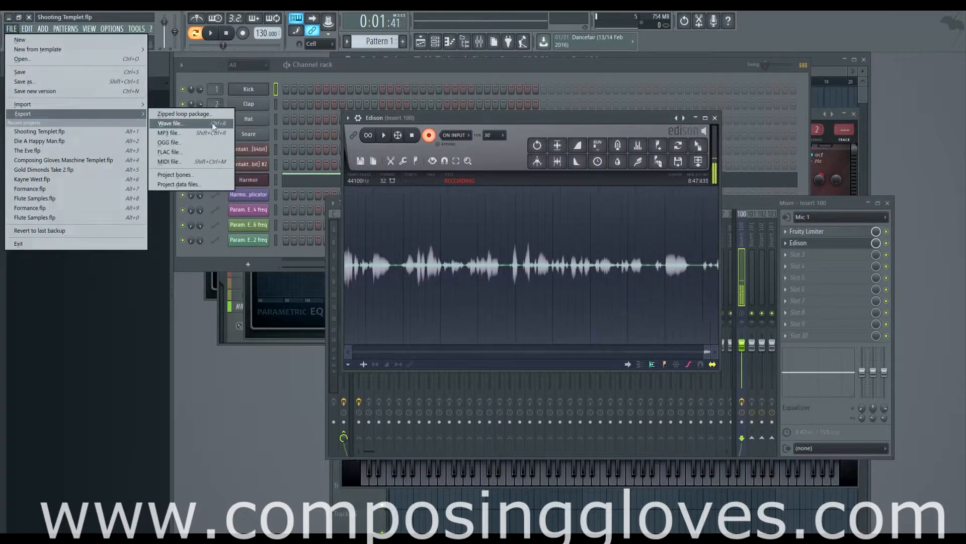
pyautogui.click(179, 123)
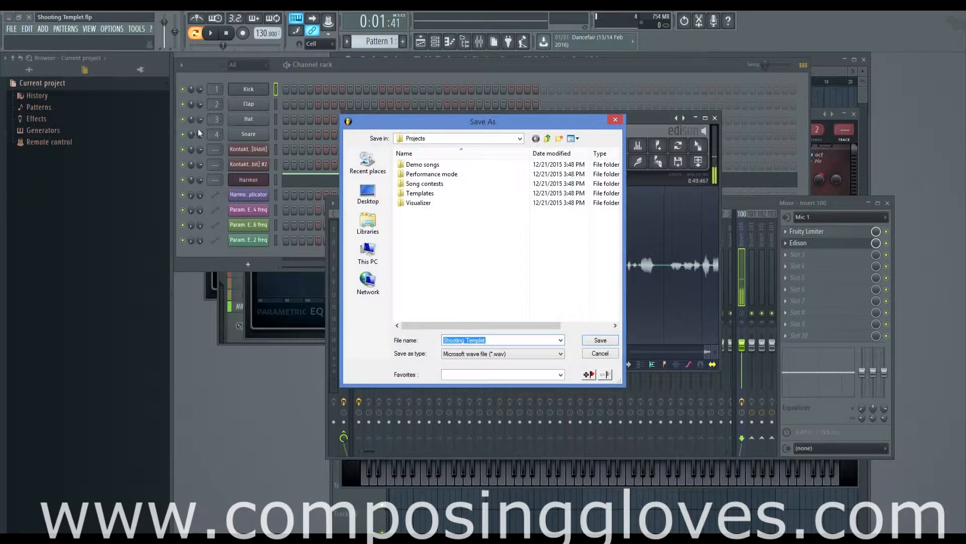
pyautogui.click(607, 342)
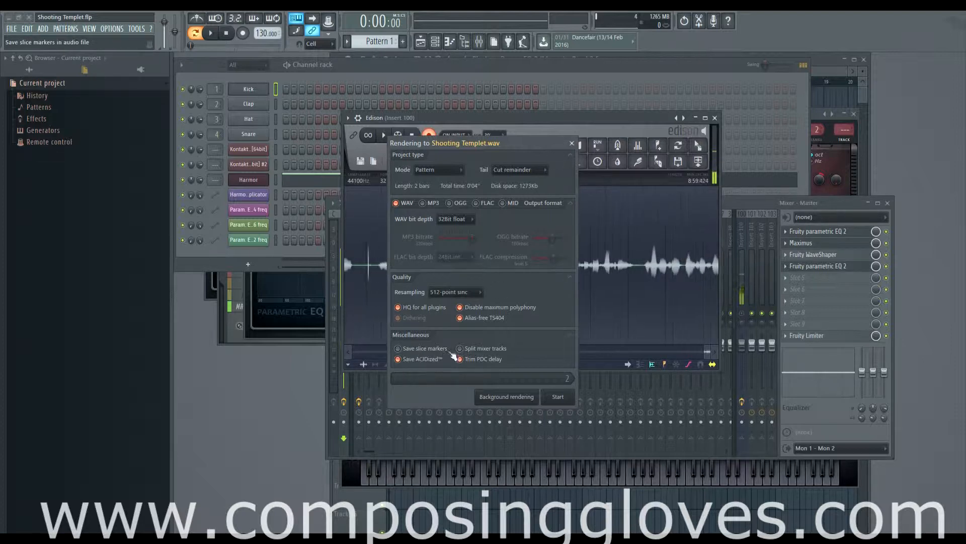
pyautogui.click(572, 143)
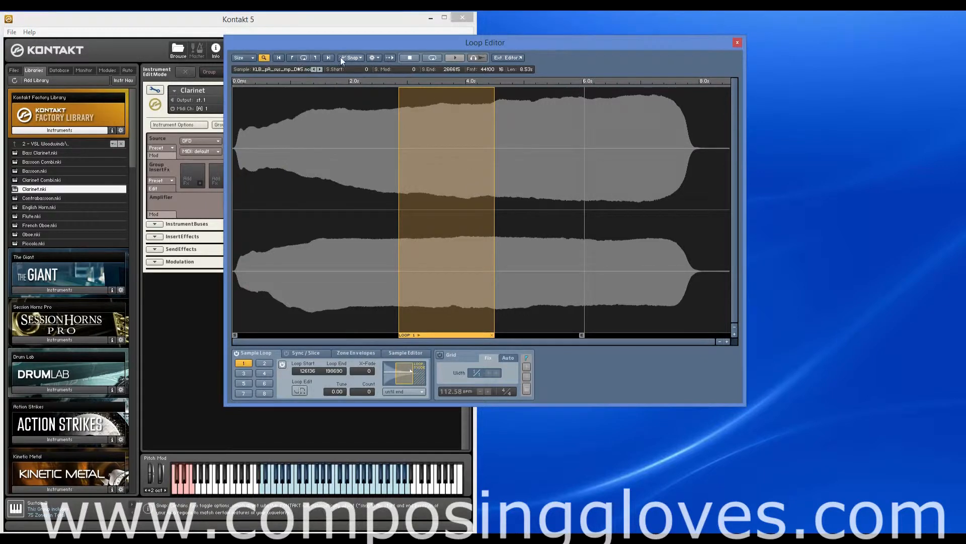
# Back in Kontakt, examine the restore, copy, loop adjustment and DC removal commands for all selected zones.
pyautogui.click(374, 57)
pyautogui.moveTo(395, 98)
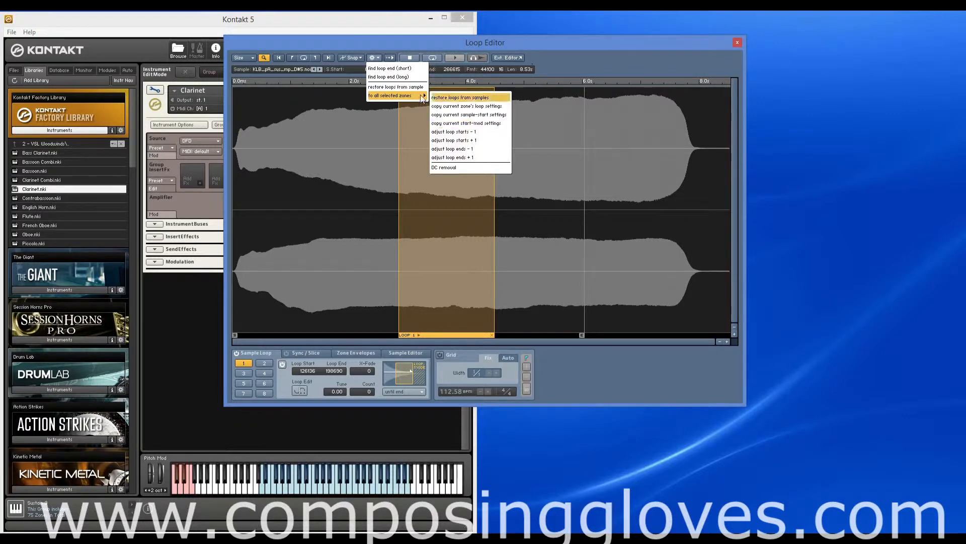
pyautogui.click(592, 65)
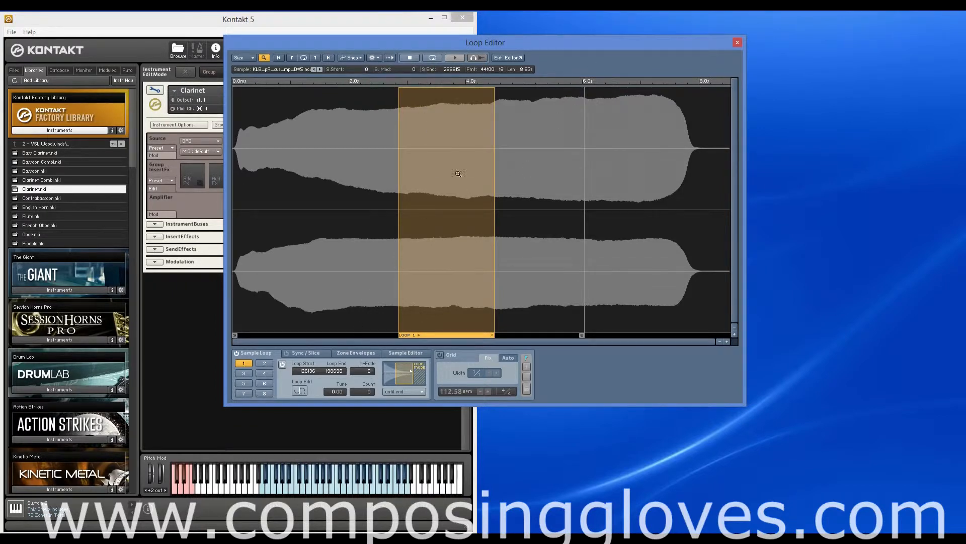
# Review the zero and value crossing snap options and the loop and DC removal commands for all selected zones.
pyautogui.click(360, 59)
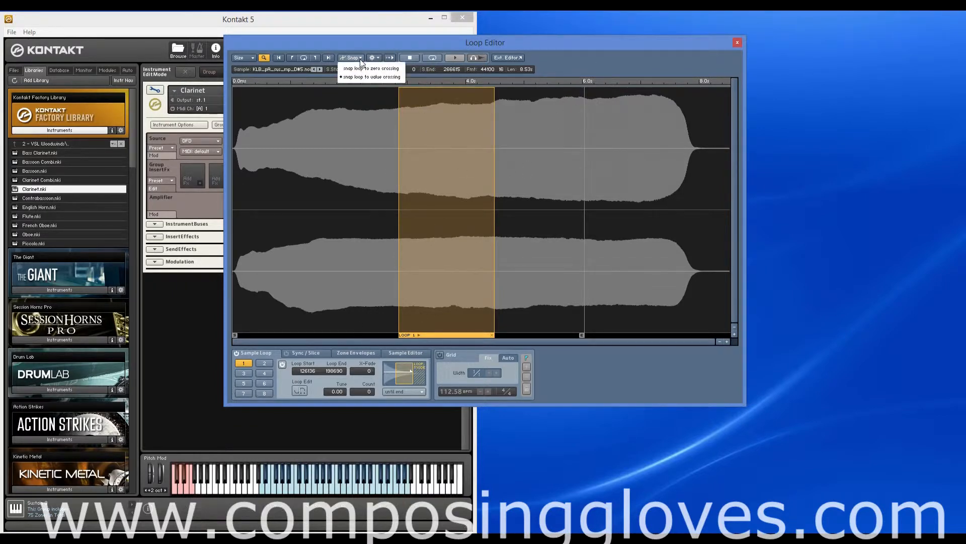
pyautogui.click(375, 68)
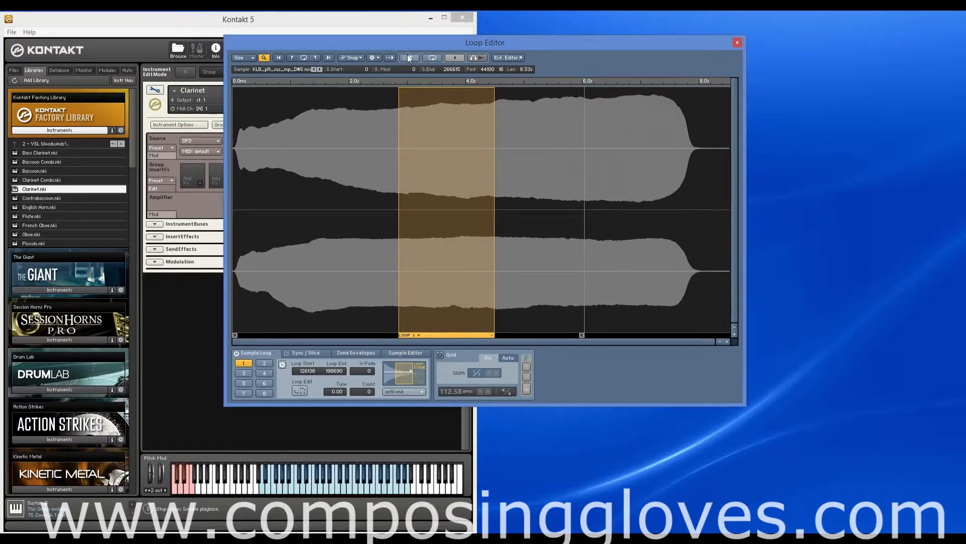
pyautogui.click(359, 59)
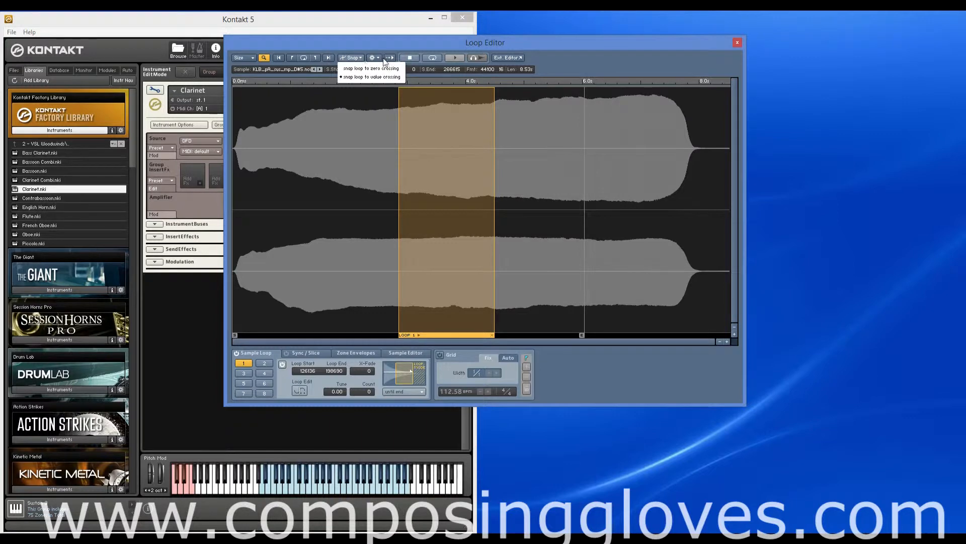
pyautogui.click(378, 57)
pyautogui.click(379, 57)
pyautogui.moveTo(413, 103)
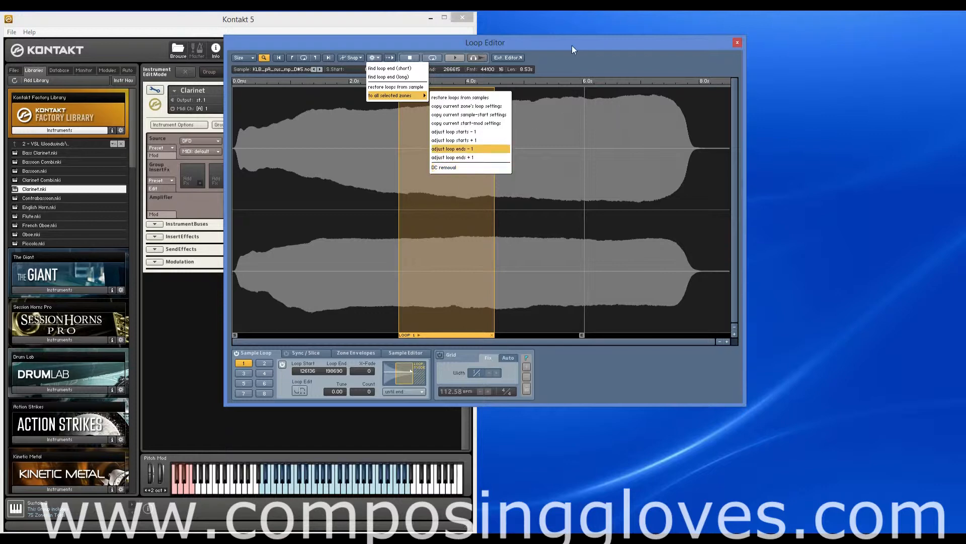
pyautogui.moveTo(572, 45); pyautogui.dragTo(569, 46)
pyautogui.click(578, 63)
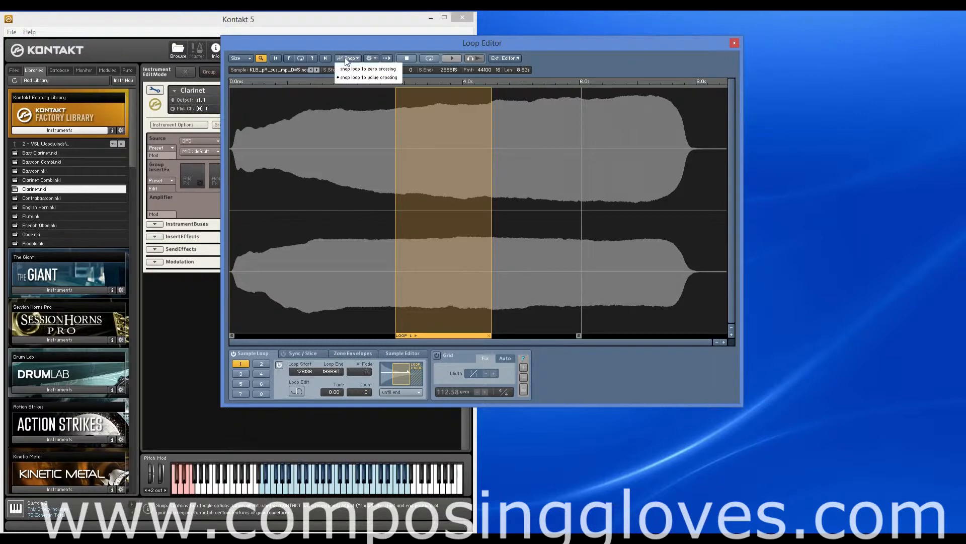
pyautogui.click(376, 57)
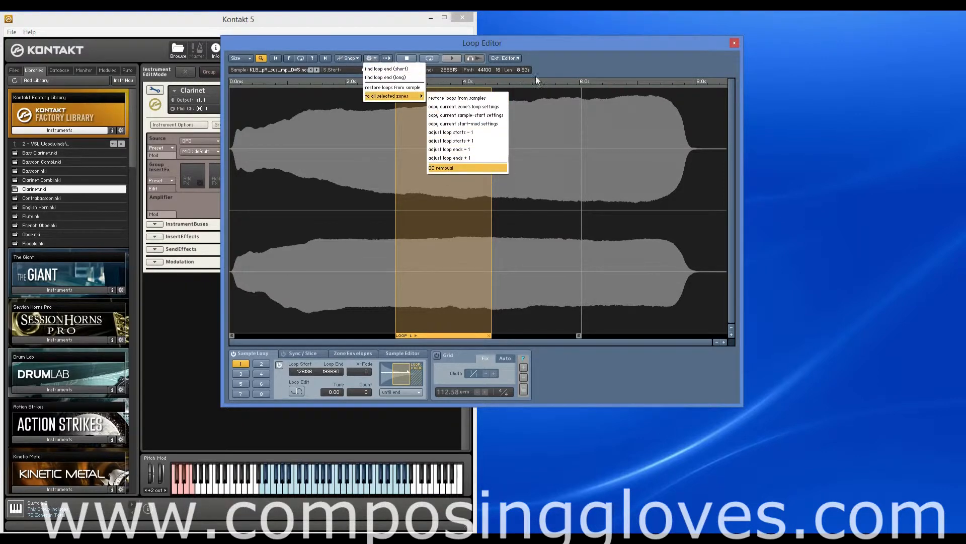
pyautogui.click(374, 58)
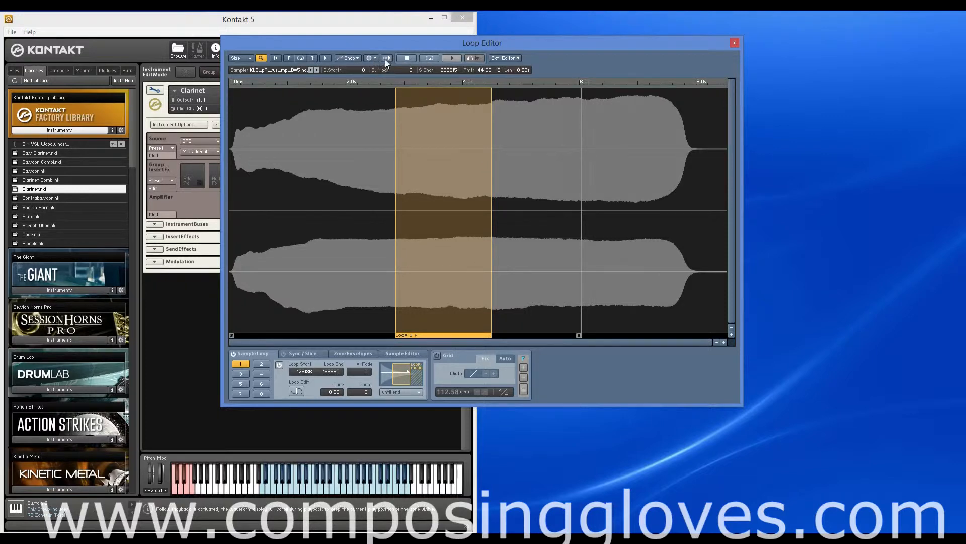
# Enable follow playback, zoom into the waveform, and play the sample briefly before stopping it.
pyautogui.click(387, 58)
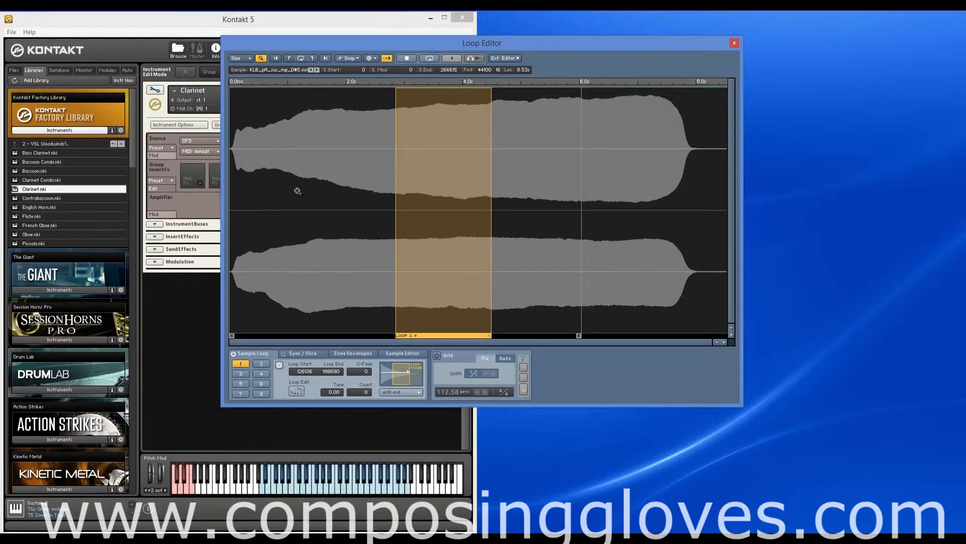
pyautogui.moveTo(296, 190); pyautogui.dragTo(353, 190)
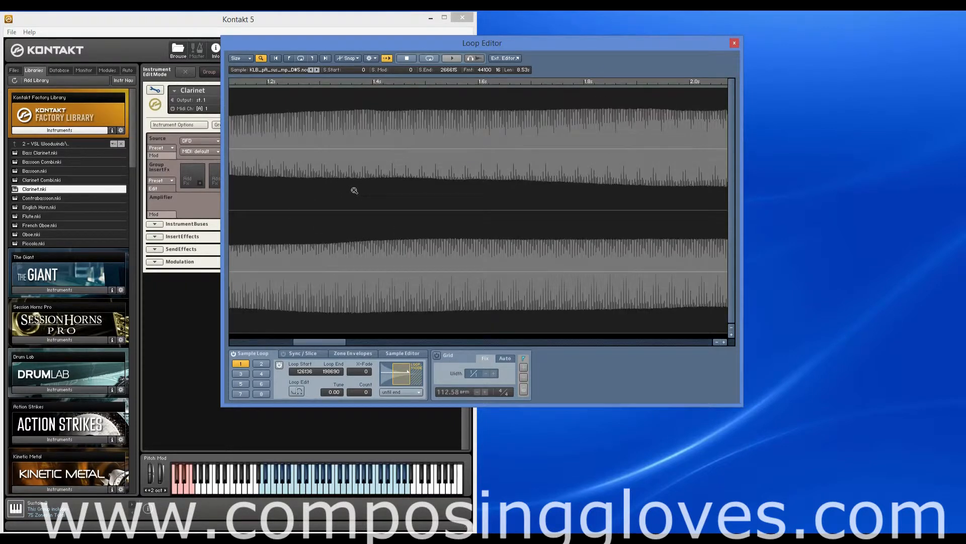
pyautogui.click(459, 59)
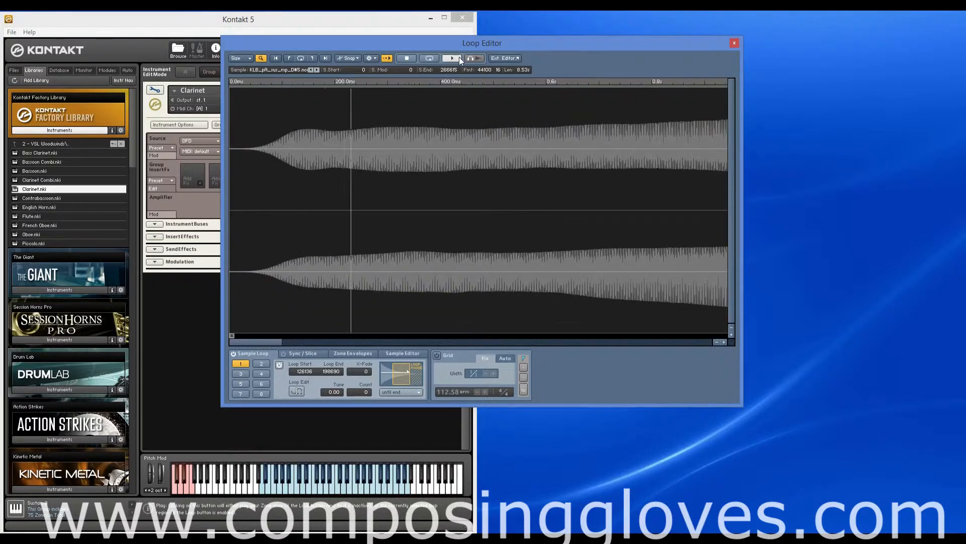
pyautogui.click(406, 58)
# Audition the sample with follow playback turned off, then stop it.
pyautogui.moveTo(307, 340); pyautogui.dragTo(267, 340)
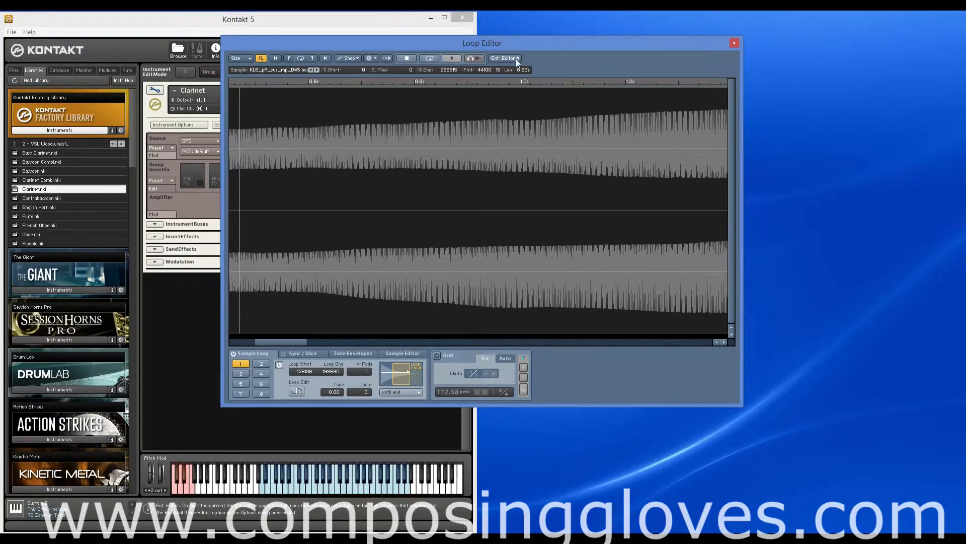
pyautogui.click(451, 58)
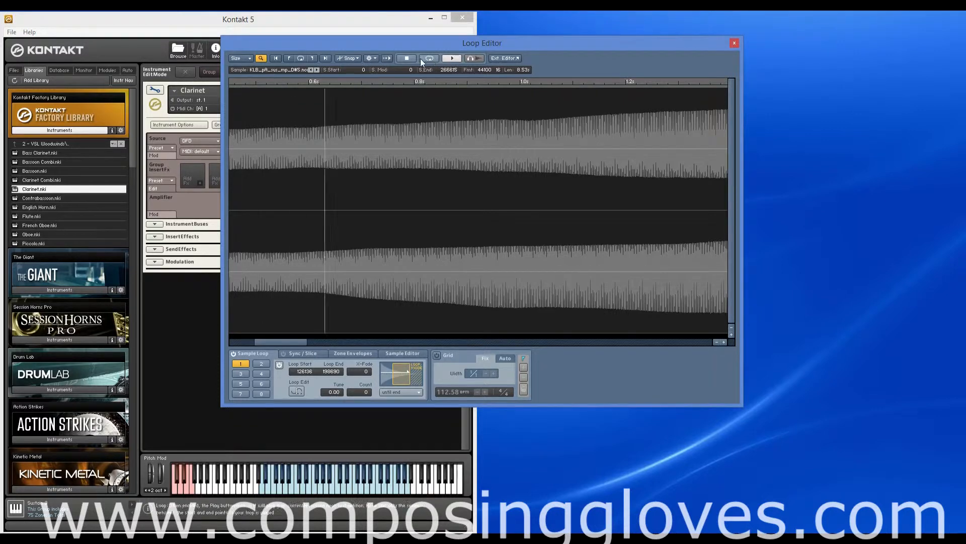
pyautogui.click(407, 59)
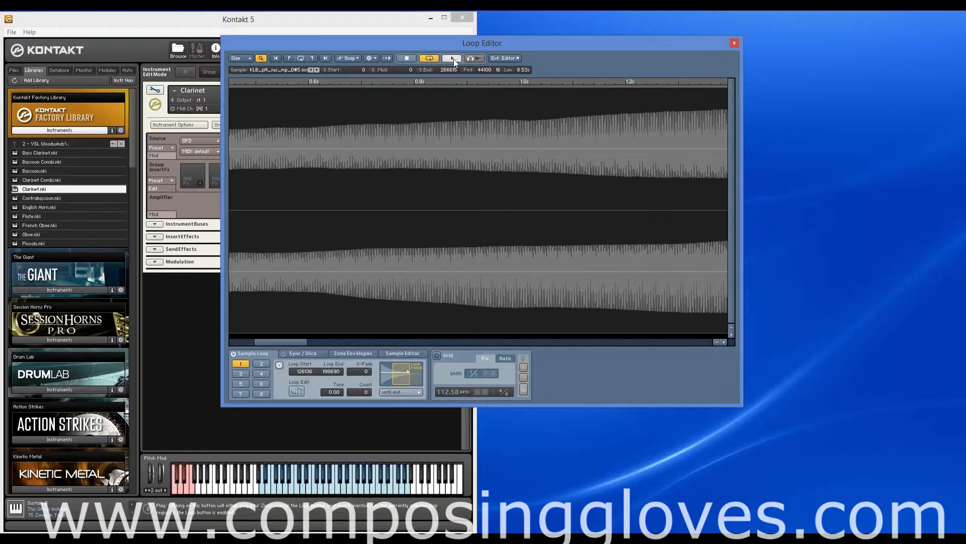
# Audition loop 1 with loop and follow playback enabled, then stop and turn follow playback off.
pyautogui.click(387, 57)
pyautogui.click(446, 59)
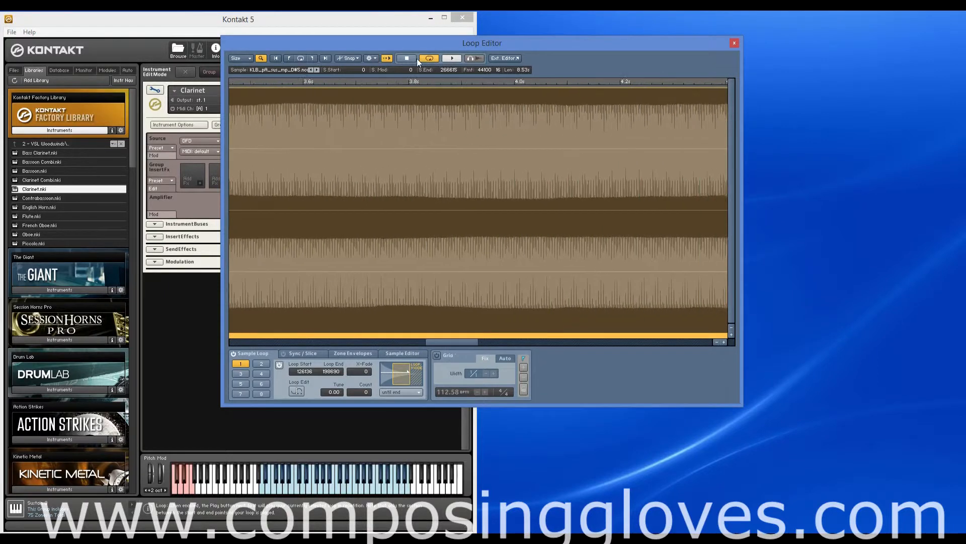
pyautogui.click(409, 59)
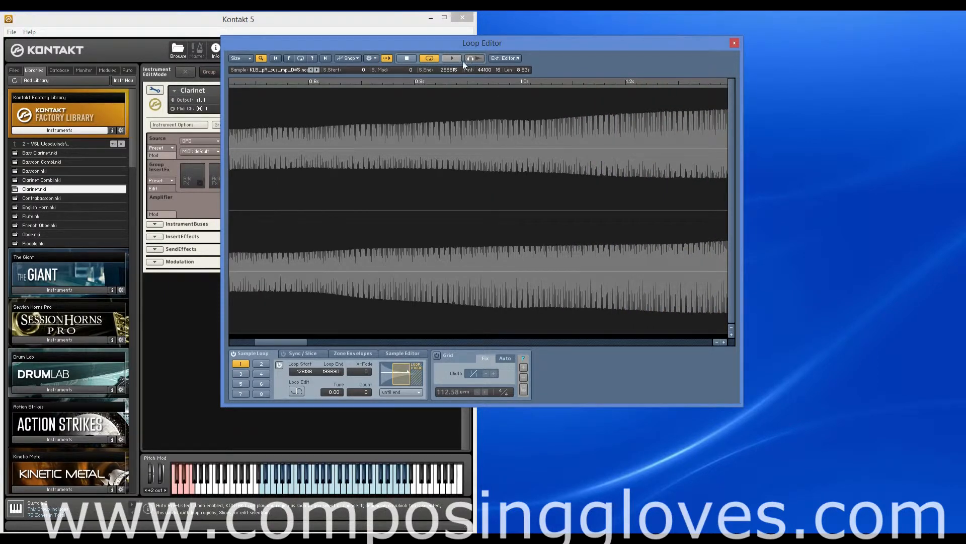
pyautogui.click(387, 59)
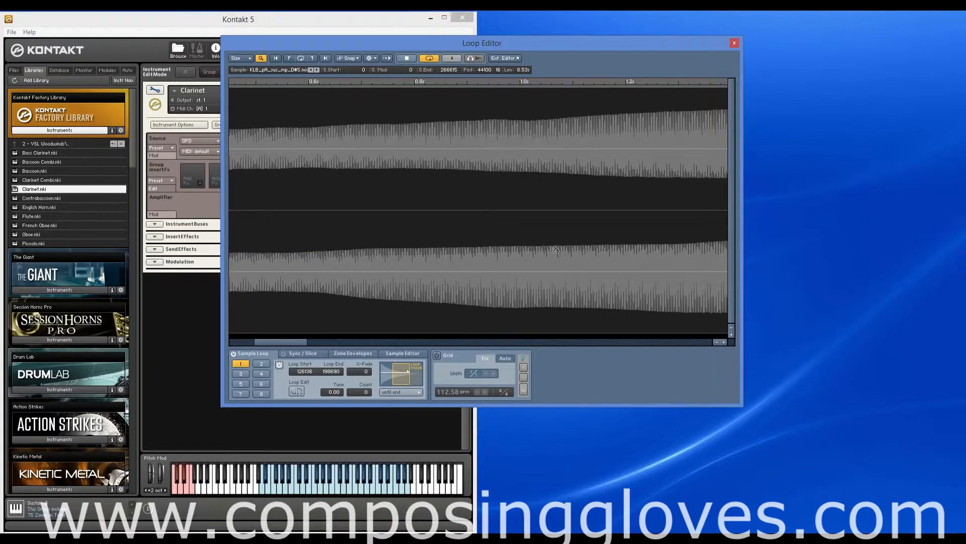
# Leave zoom mode and shift loop 1 earlier so it runs from 106473 to 179027.
pyautogui.click(355, 152)
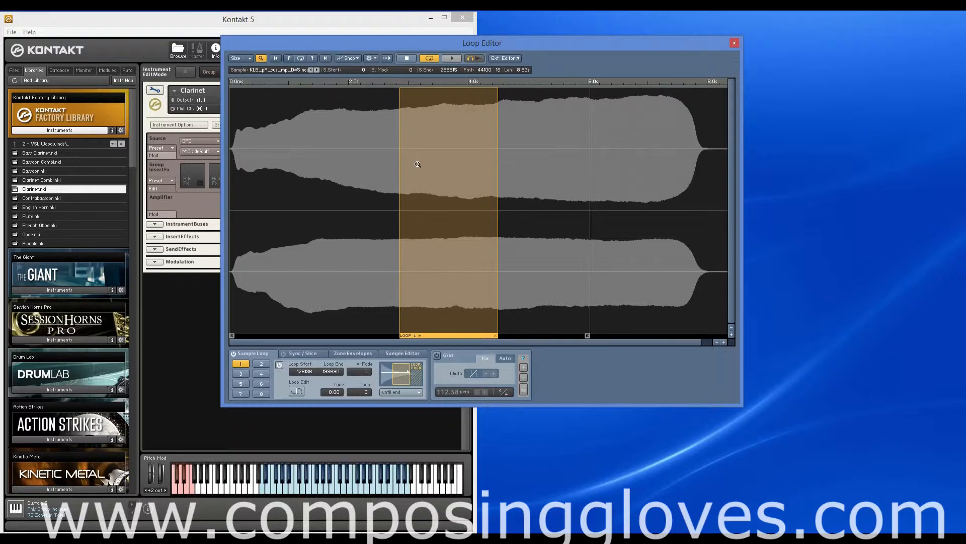
pyautogui.click(260, 59)
pyautogui.moveTo(403, 213)
pyautogui.mouseDown()
pyautogui.moveTo(429, 216)
pyautogui.moveTo(403, 214)
pyautogui.mouseUp()
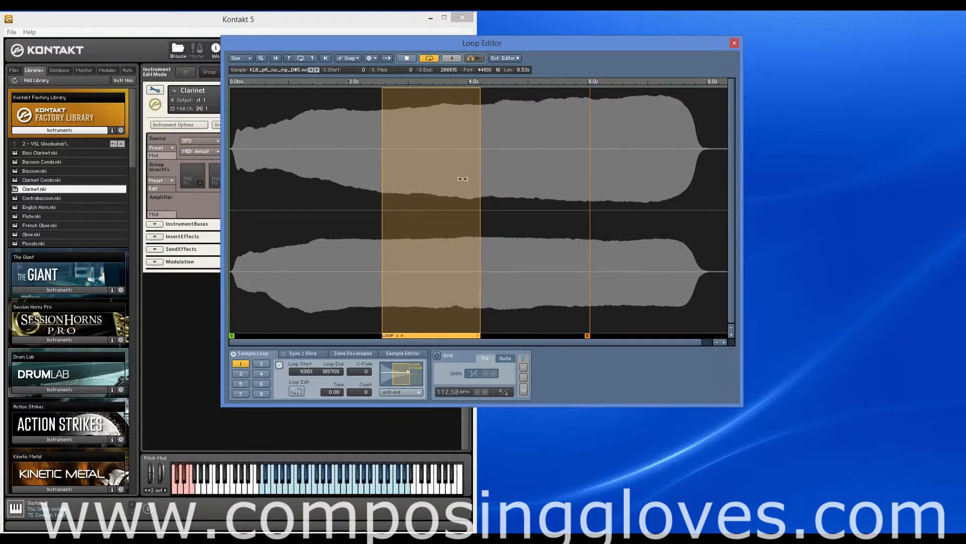
pyautogui.moveTo(436, 168)
pyautogui.mouseDown()
pyautogui.moveTo(464, 167)
pyautogui.moveTo(428, 169)
pyautogui.mouseUp()
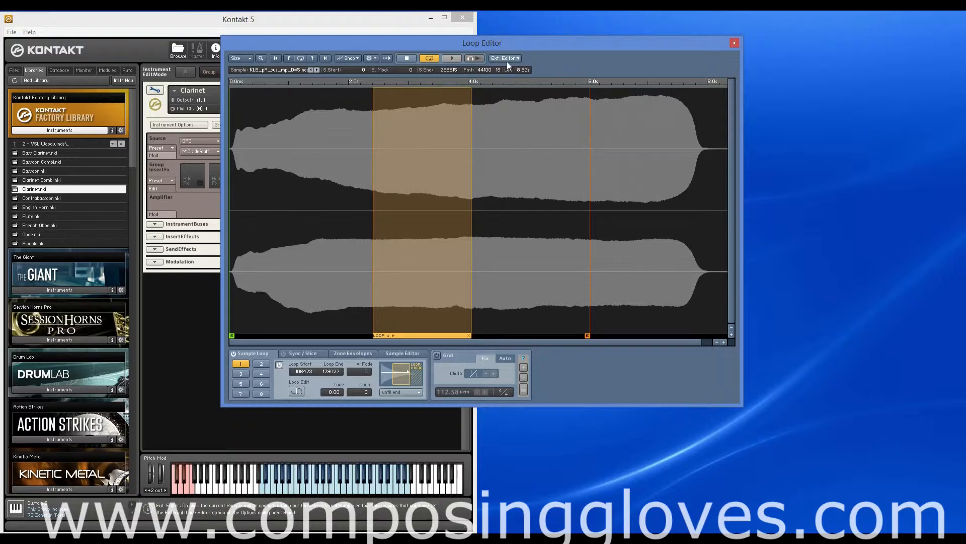
# Check the external wave editor path in the Handling options, then close the options.
pyautogui.click(344, 20)
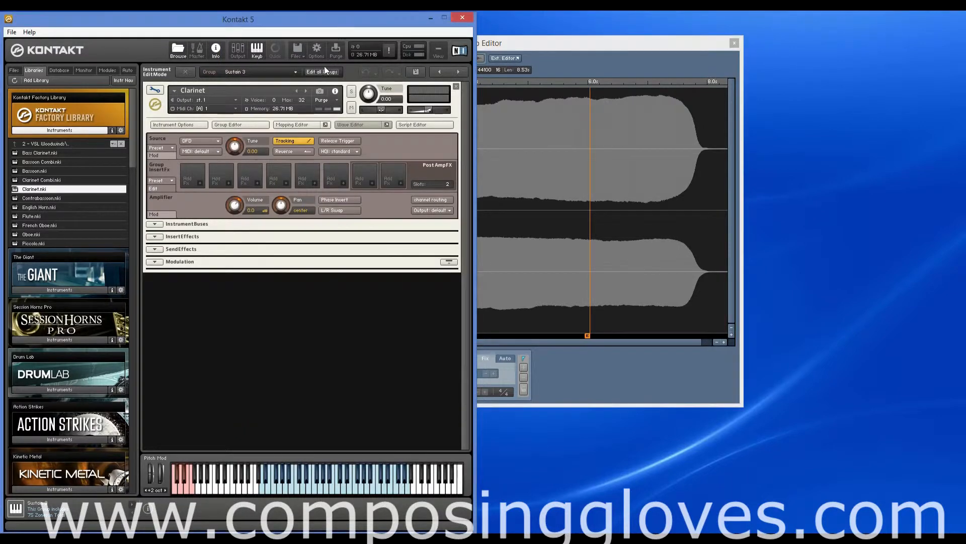
pyautogui.click(317, 51)
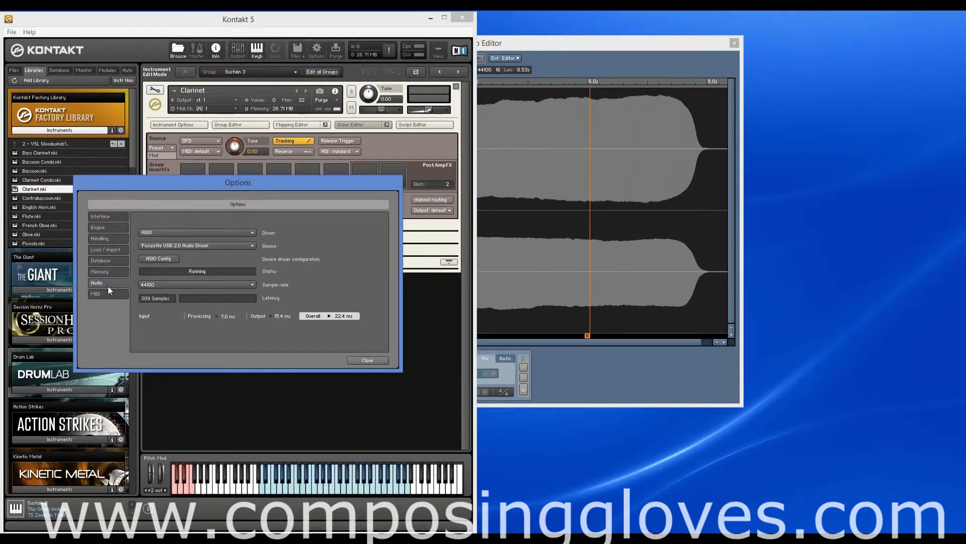
pyautogui.click(108, 272)
pyautogui.click(117, 234)
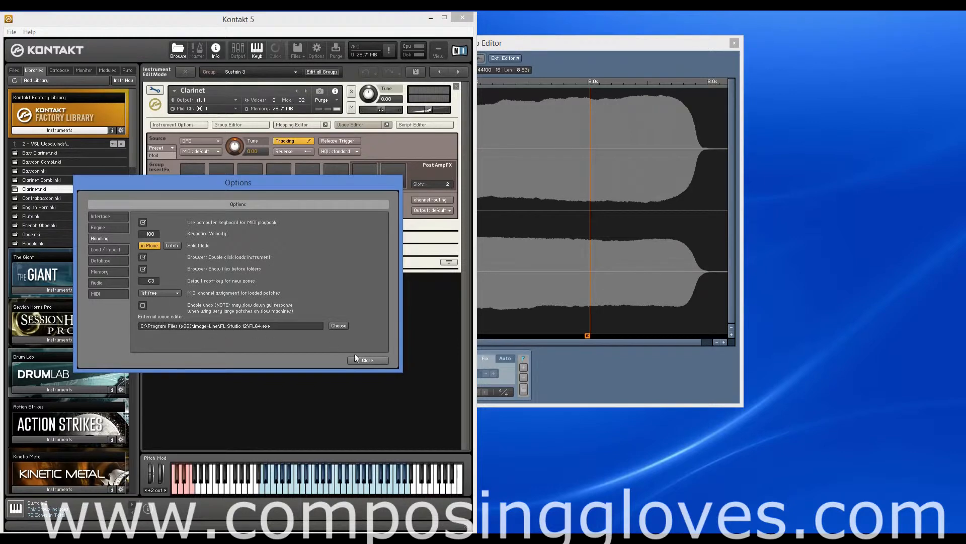
pyautogui.click(385, 360)
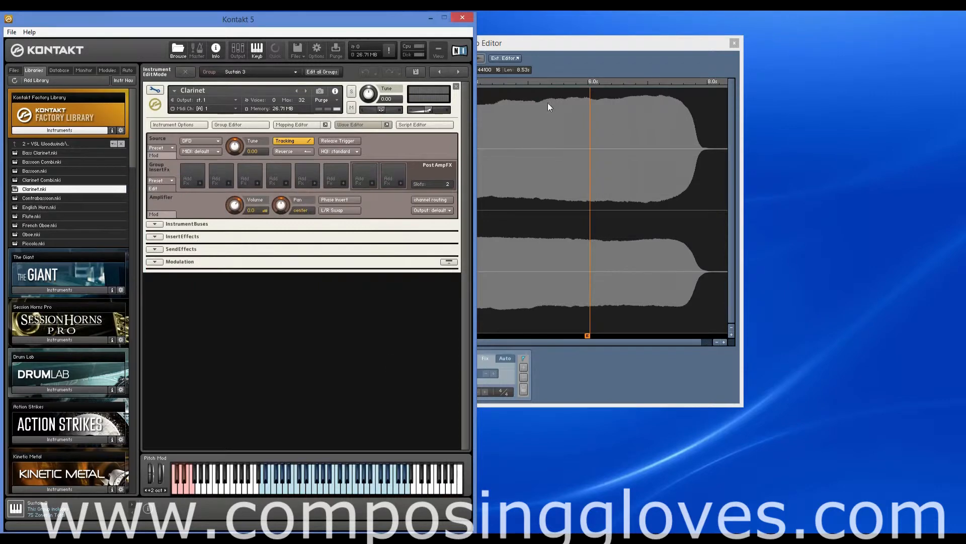
# Try to open the current clarinet sample in the external editor from the Loop Editor.
pyautogui.click(555, 48)
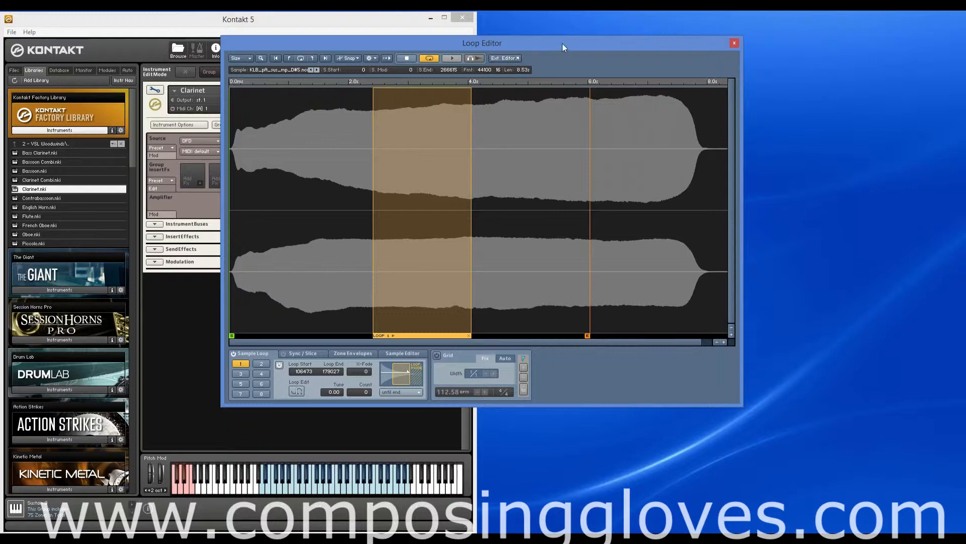
pyautogui.click(512, 59)
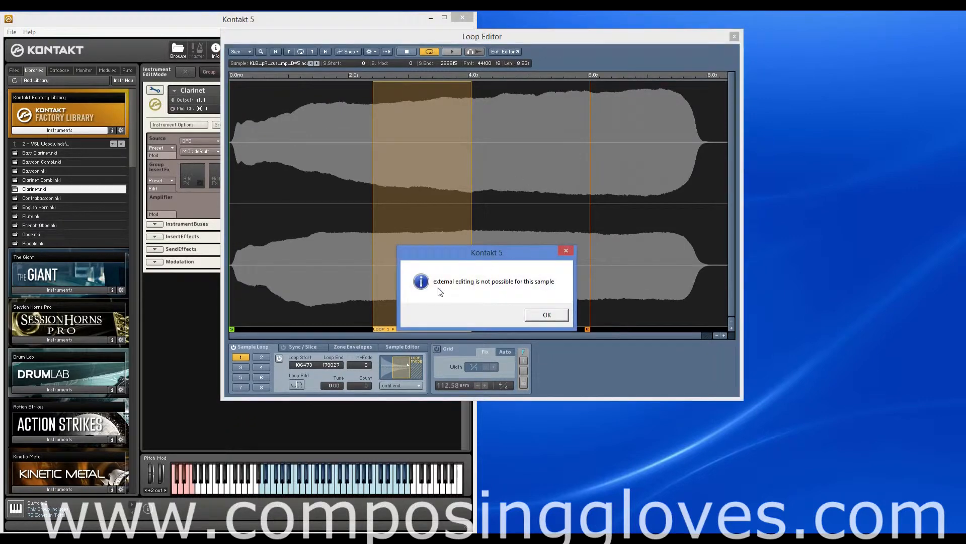
pyautogui.click(553, 315)
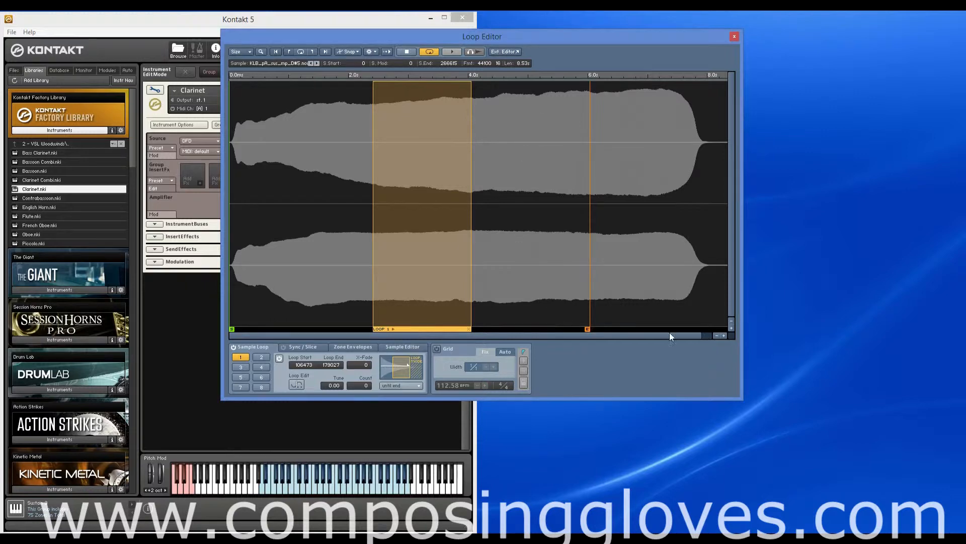
# Step the current zone back and forth through the previous and next samples in its folder.
pyautogui.click(724, 336)
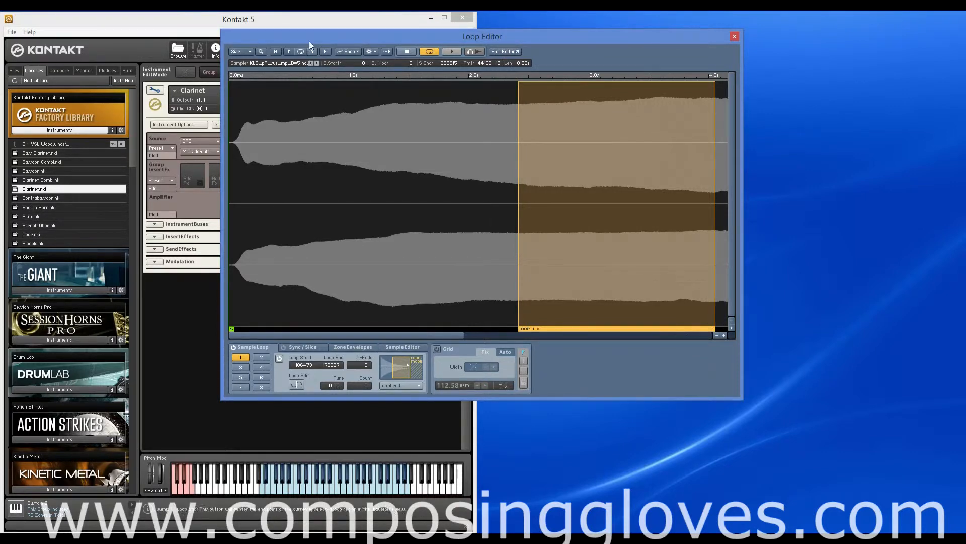
pyautogui.moveTo(281, 64)
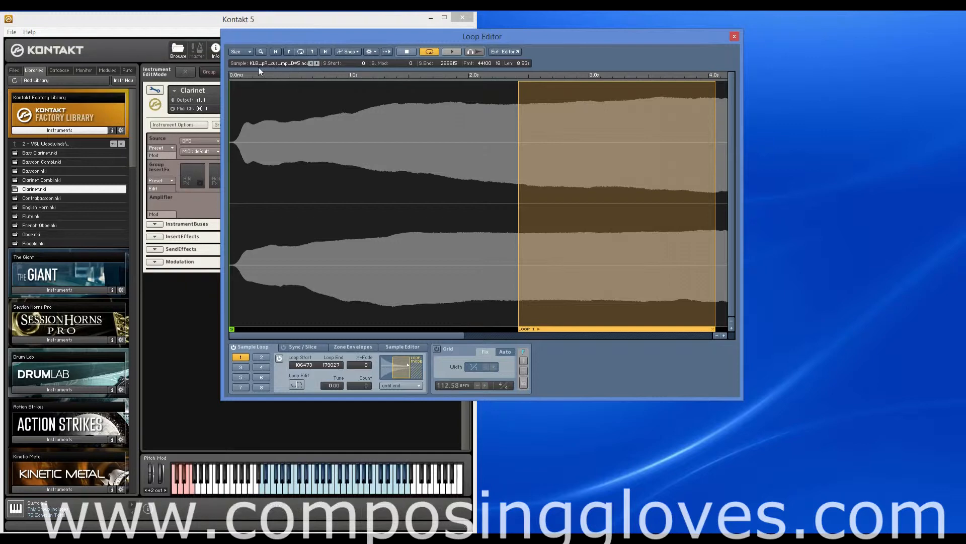
pyautogui.click(316, 64)
pyautogui.click(311, 64)
pyautogui.click(317, 63)
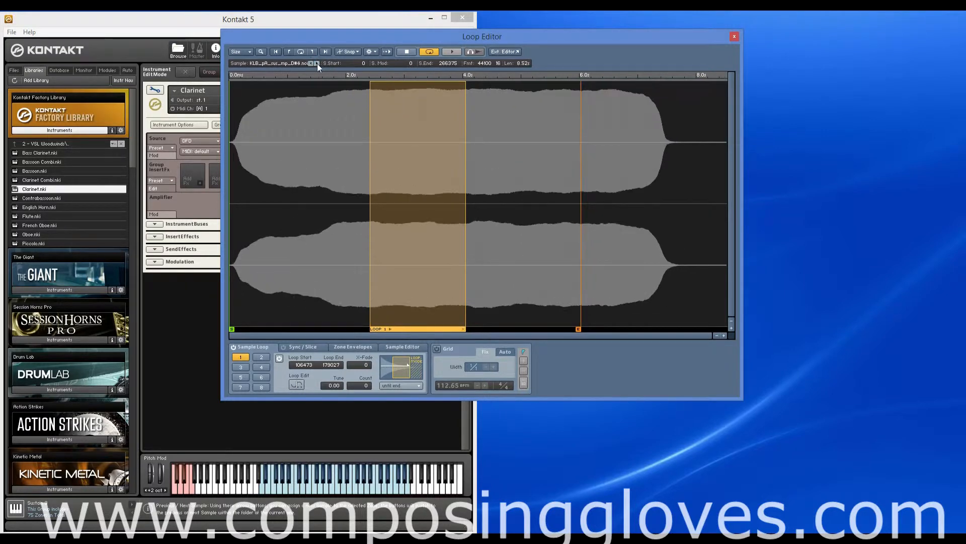
pyautogui.click(319, 64)
pyautogui.click(319, 64)
pyautogui.click(318, 63)
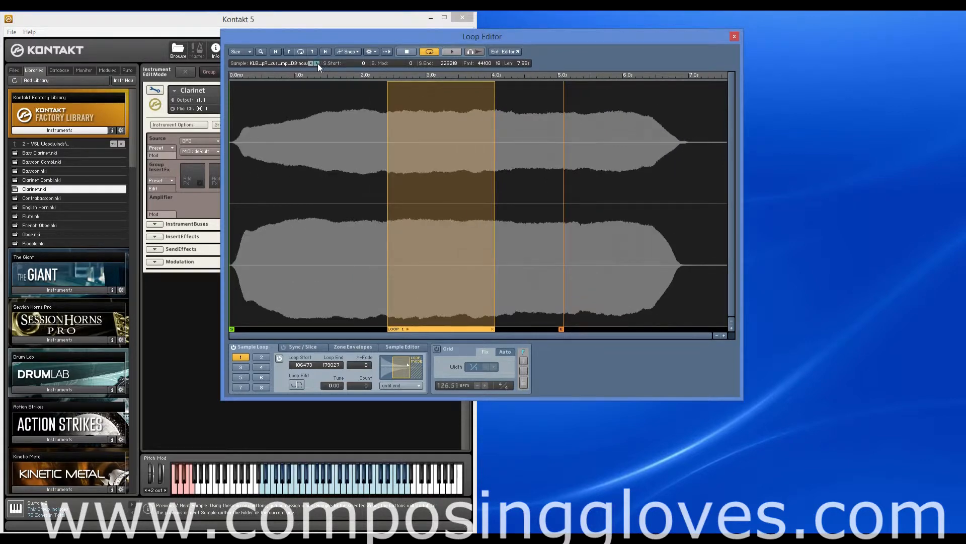
pyautogui.click(311, 64)
# Show the Mapping Editor beside the Loop Editor, assign the D#4 sample to the selected zone, and audition it.
pyautogui.moveTo(326, 32); pyautogui.dragTo(584, 49)
pyautogui.click(291, 125)
pyautogui.click(526, 76)
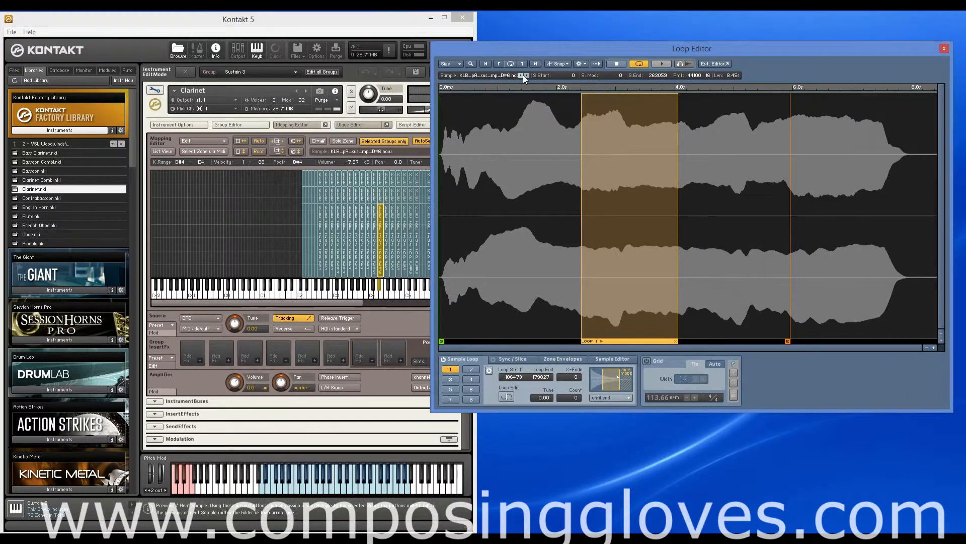
pyautogui.click(522, 75)
pyautogui.click(523, 76)
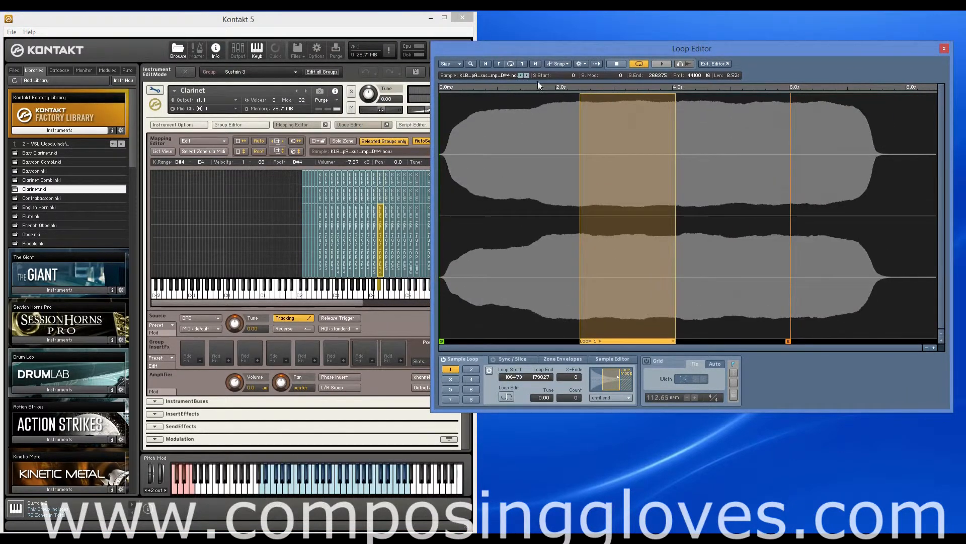
pyautogui.click(660, 63)
pyautogui.click(611, 66)
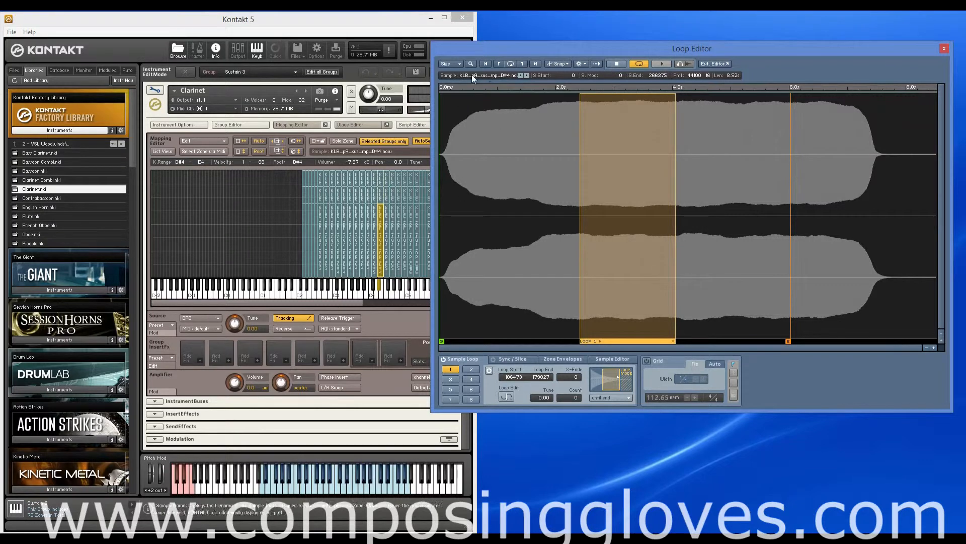
# Cycle the selected zone through its neighbouring samples and return it to the D#4 sample.
pyautogui.click(527, 76)
pyautogui.click(521, 76)
pyautogui.click(526, 76)
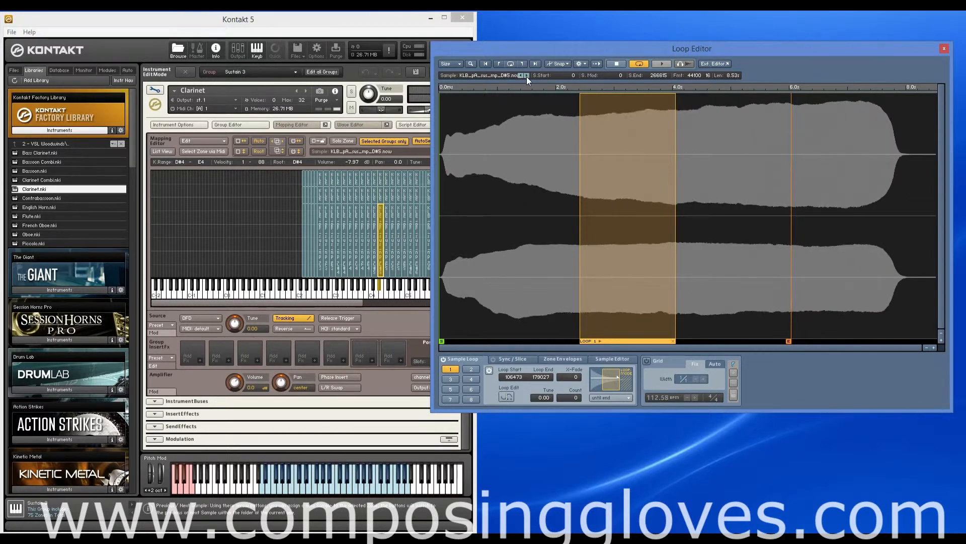
pyautogui.click(527, 77)
pyautogui.click(521, 76)
pyautogui.click(520, 77)
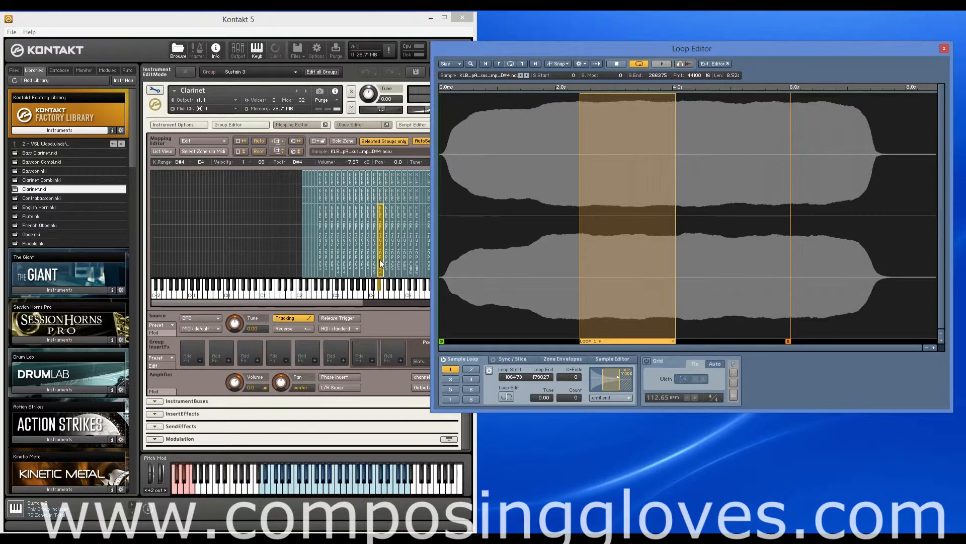
# Switch the D#4 zone to the D#3 sample and select neighbouring zones in the Mapping Editor to compare their assigned samples.
pyautogui.click(520, 76)
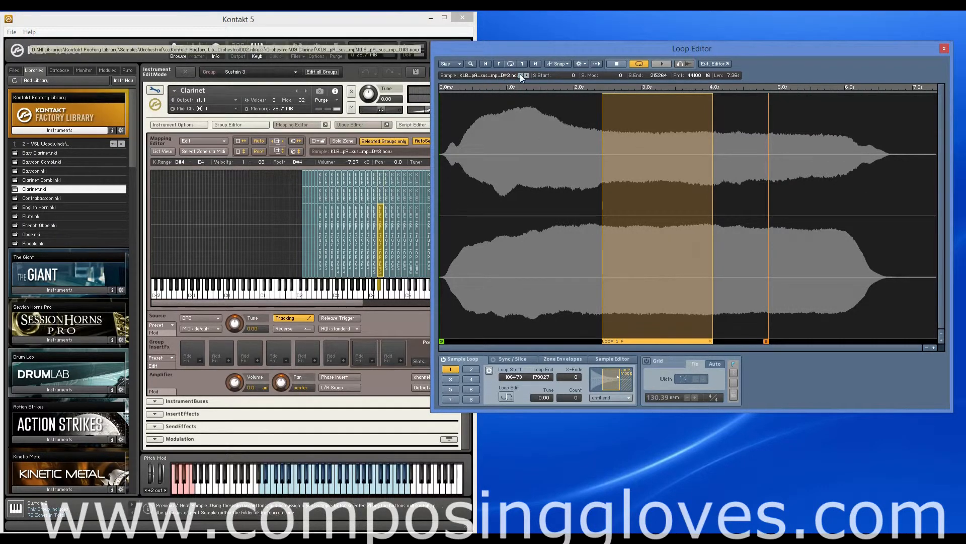
pyautogui.click(369, 253)
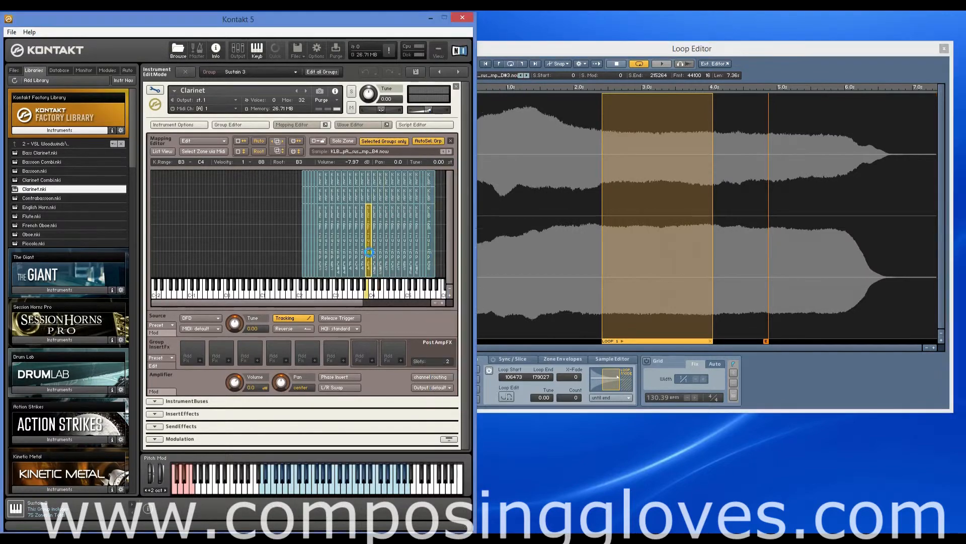
pyautogui.click(392, 252)
pyautogui.click(406, 249)
pyautogui.click(381, 251)
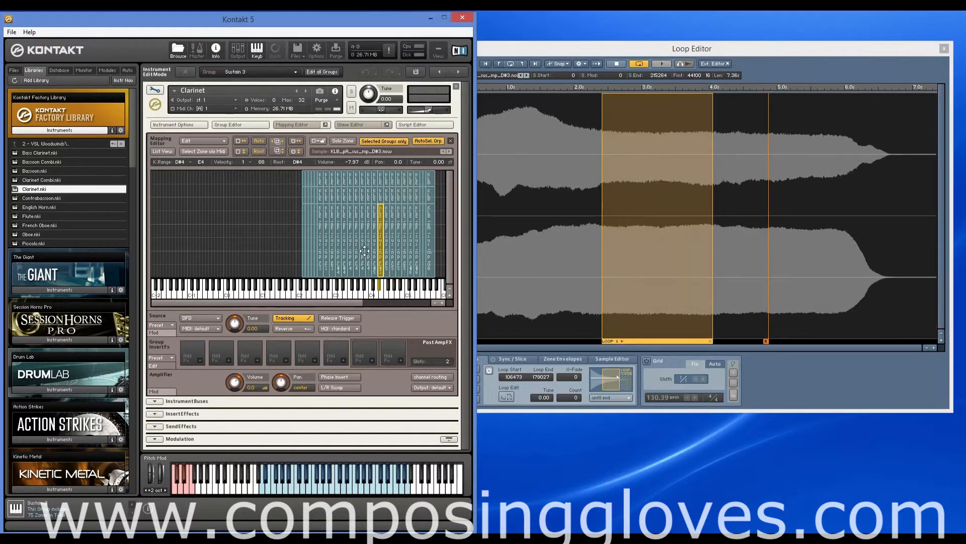
pyautogui.click(363, 250)
# Move the Loop Editor window aside, check the A3 zone's sample selector, and reselect the D#4 zone.
pyautogui.click(621, 47)
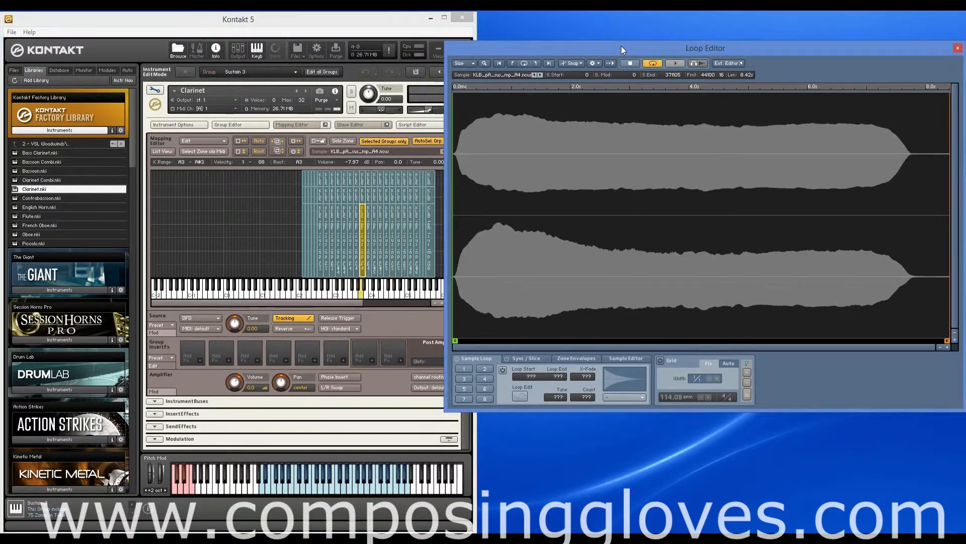
pyautogui.click(548, 74)
pyautogui.click(542, 75)
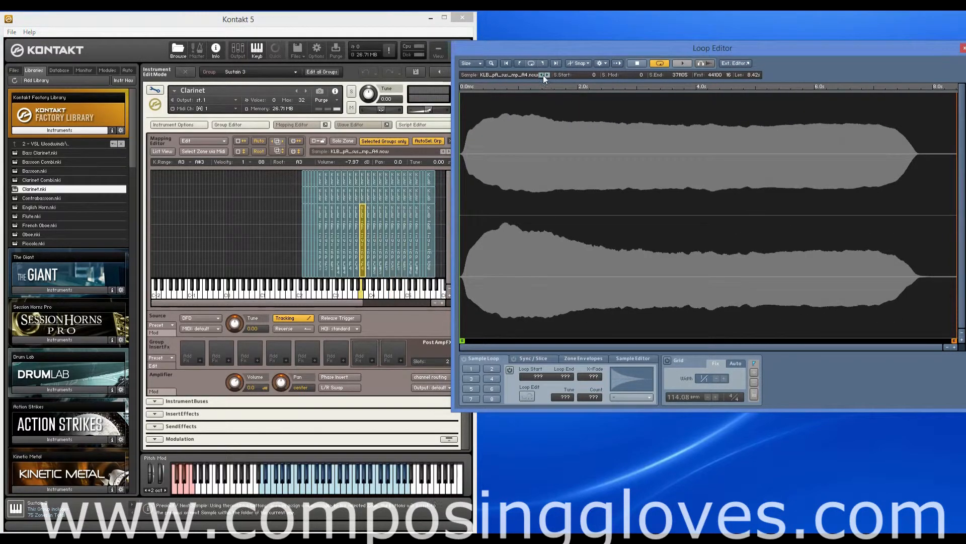
pyautogui.click(381, 272)
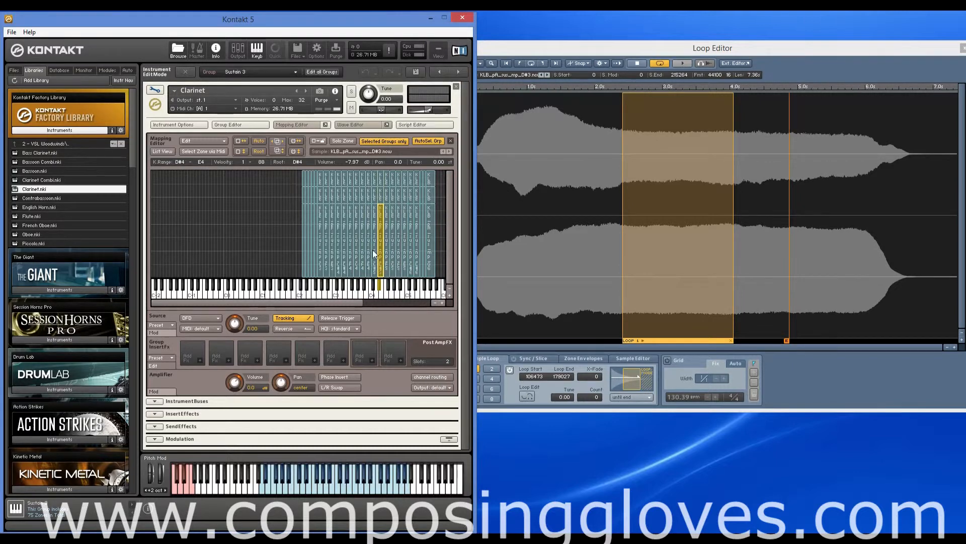
# Raise the D#4 zone's sample start to 32794 and return it to 0.
pyautogui.moveTo(636, 47); pyautogui.dragTo(627, 39)
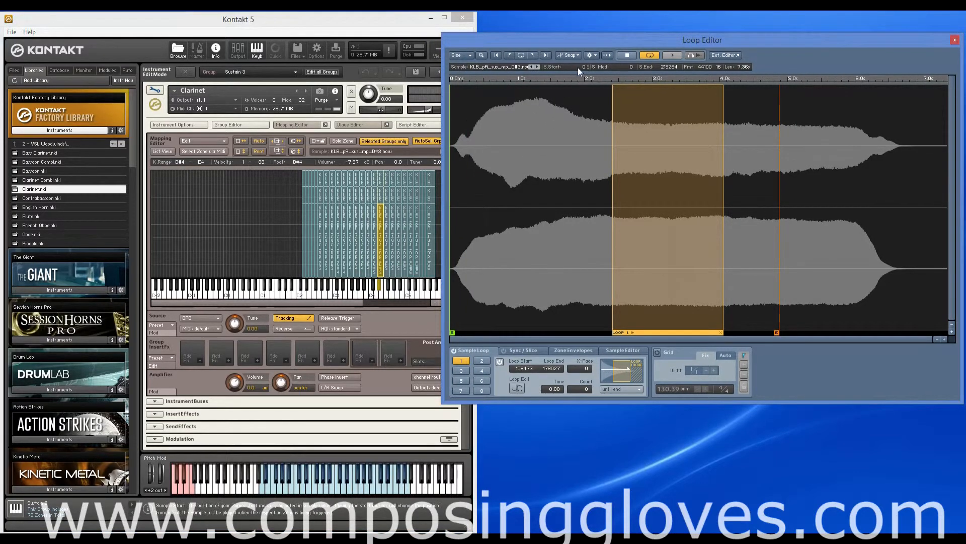
pyautogui.moveTo(584, 67); pyautogui.dragTo(579, 17)
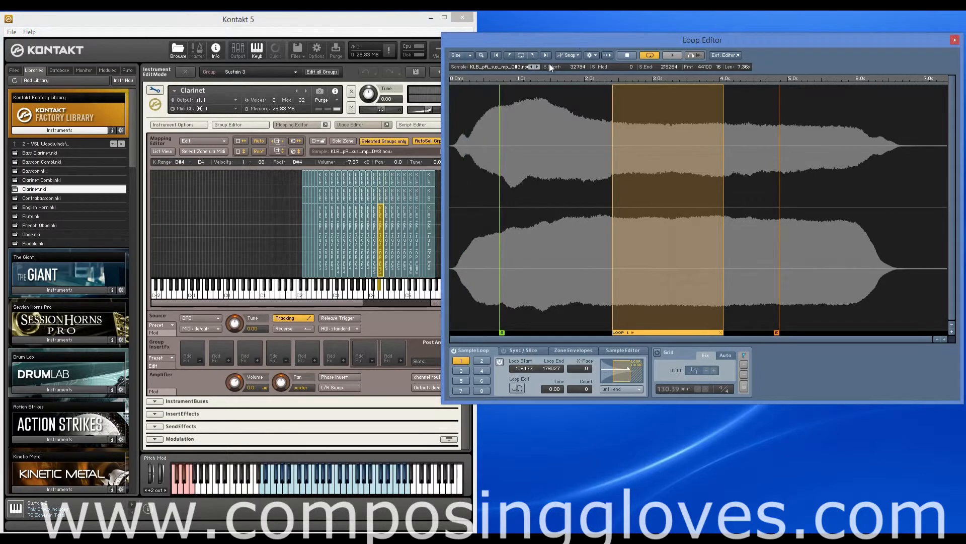
pyautogui.moveTo(579, 69)
pyautogui.mouseDown()
pyautogui.moveTo(579, 29)
pyautogui.moveTo(579, 198)
pyautogui.mouseUp()
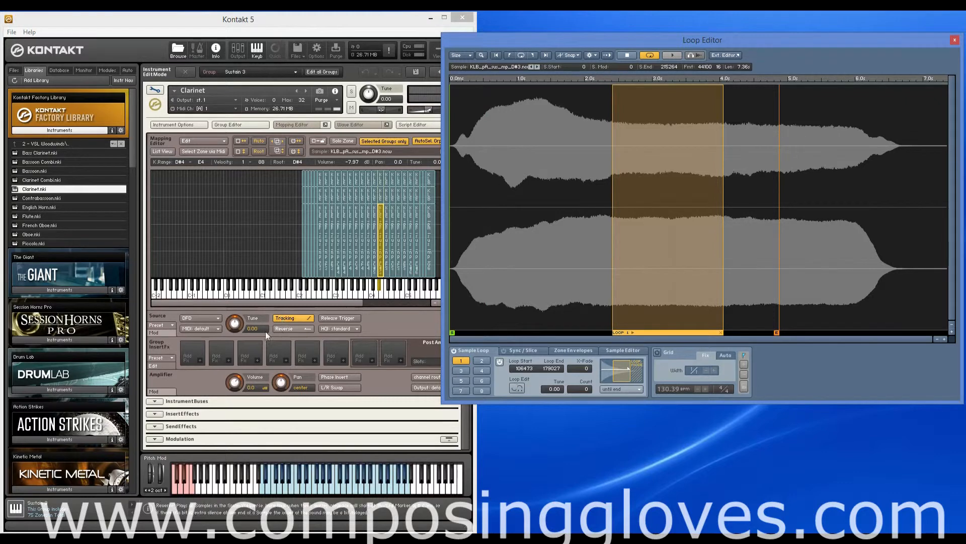
# Show the amplifier's modulation assignments, hide them again, and return to the Loop Editor.
pyautogui.click(163, 391)
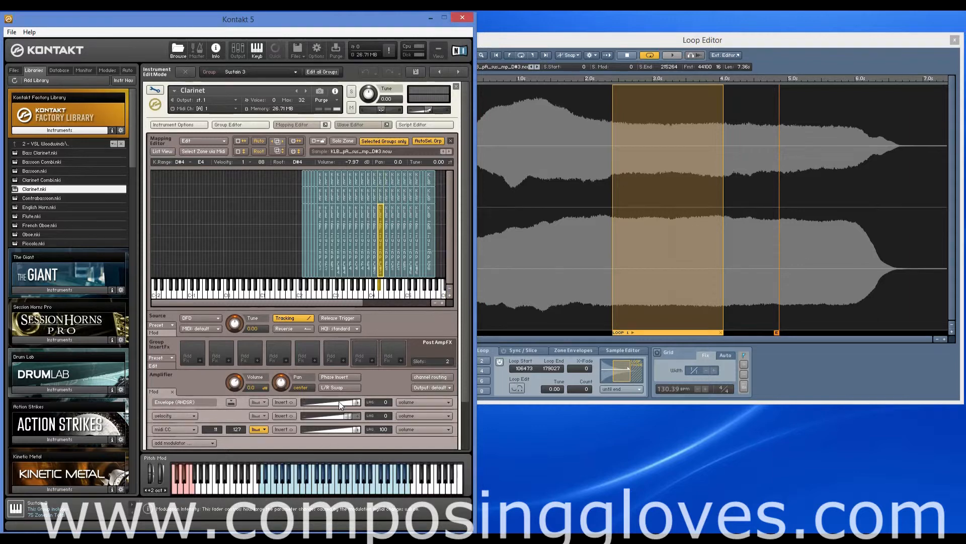
pyautogui.click(153, 393)
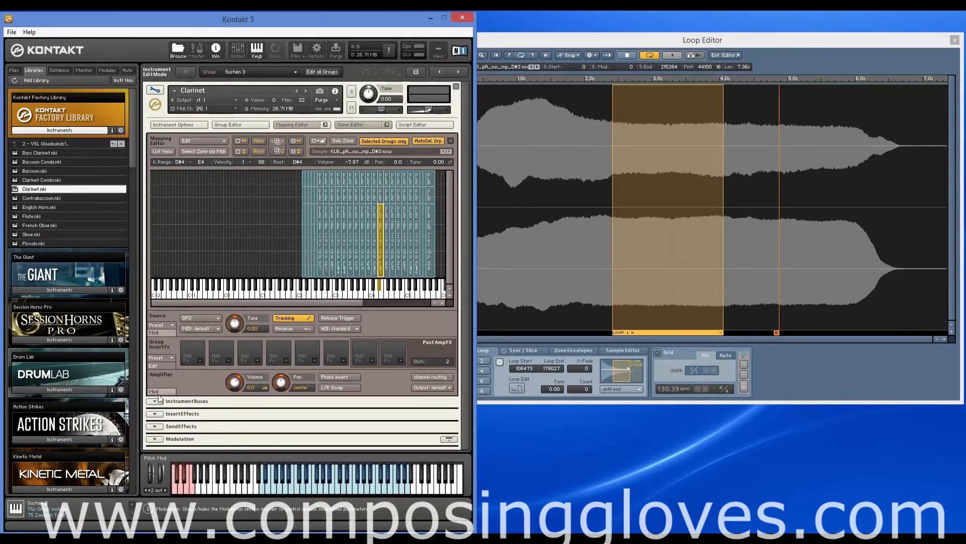
pyautogui.click(596, 39)
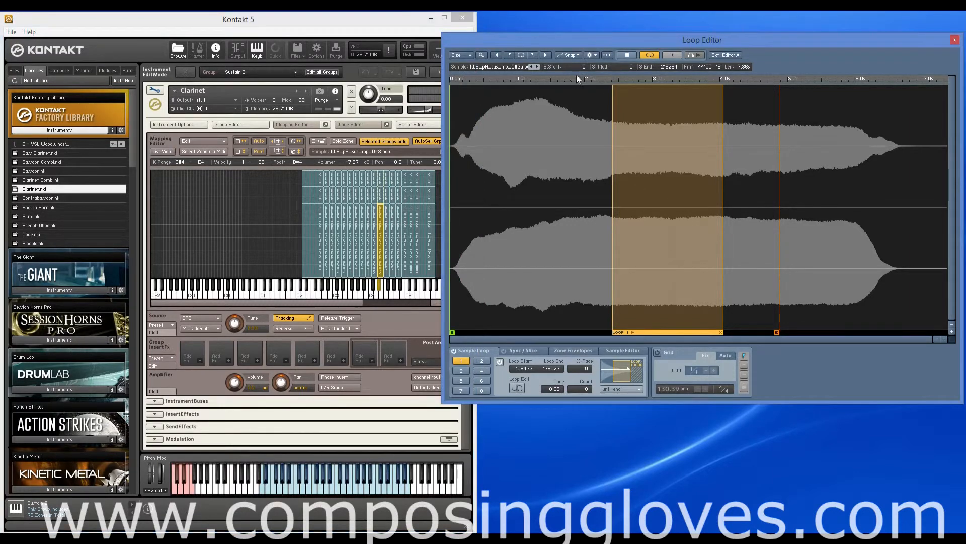
# Try several sample start modulation amounts, including 19805, 61367 and 27599, and return the value to 0.
pyautogui.moveTo(635, 68); pyautogui.dragTo(634, 28)
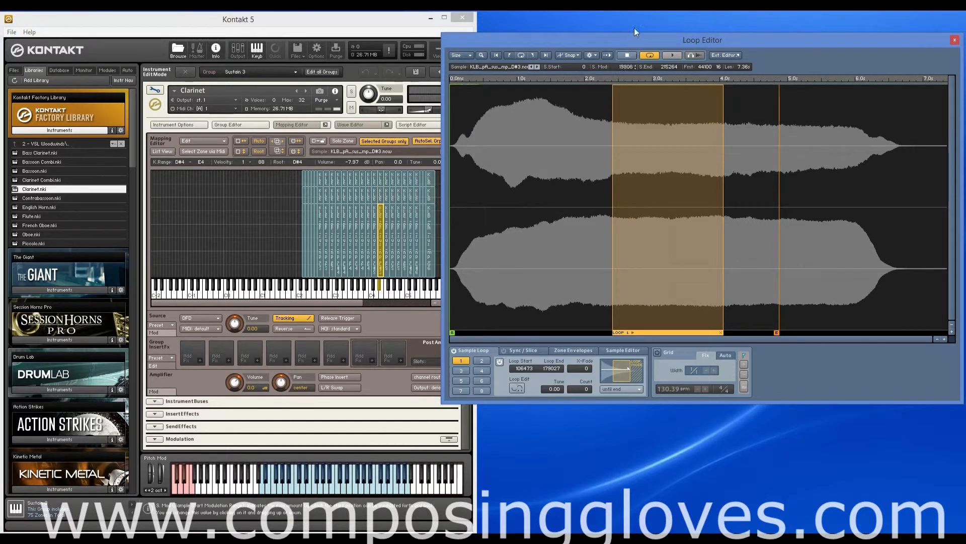
pyautogui.moveTo(629, 68); pyautogui.dragTo(630, 36)
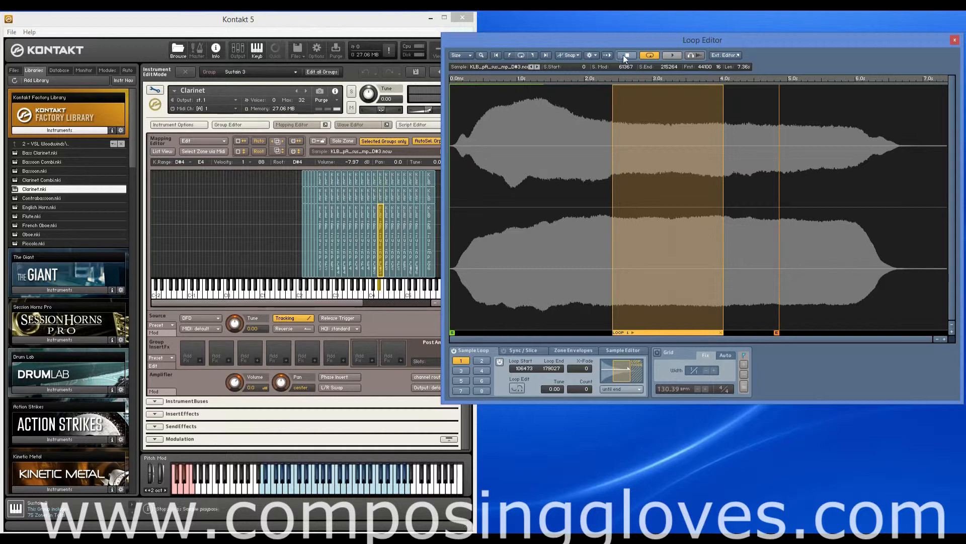
pyautogui.moveTo(628, 66); pyautogui.dragTo(628, 91)
pyautogui.moveTo(624, 66); pyautogui.dragTo(594, 10)
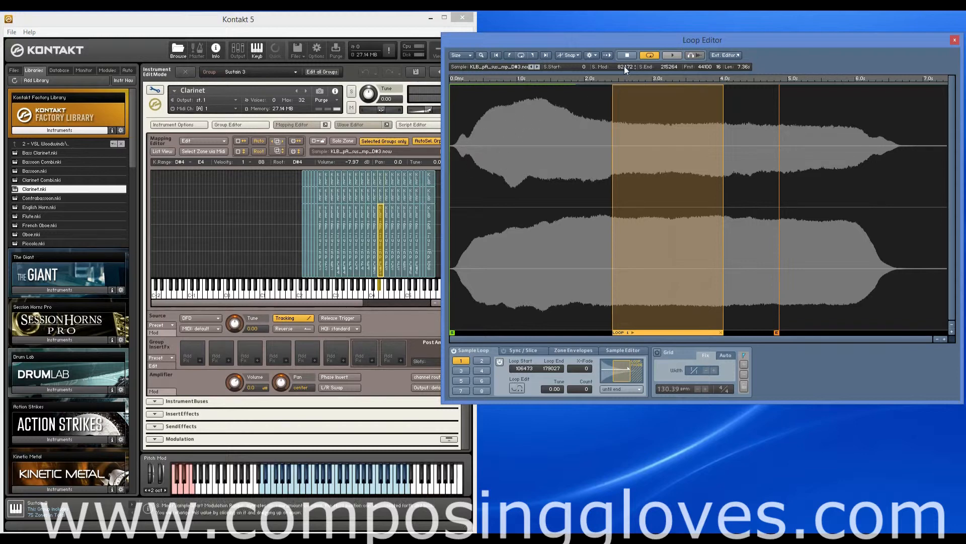
pyautogui.moveTo(626, 67)
pyautogui.mouseDown()
pyautogui.moveTo(618, 164)
pyautogui.moveTo(617, 152)
pyautogui.mouseUp()
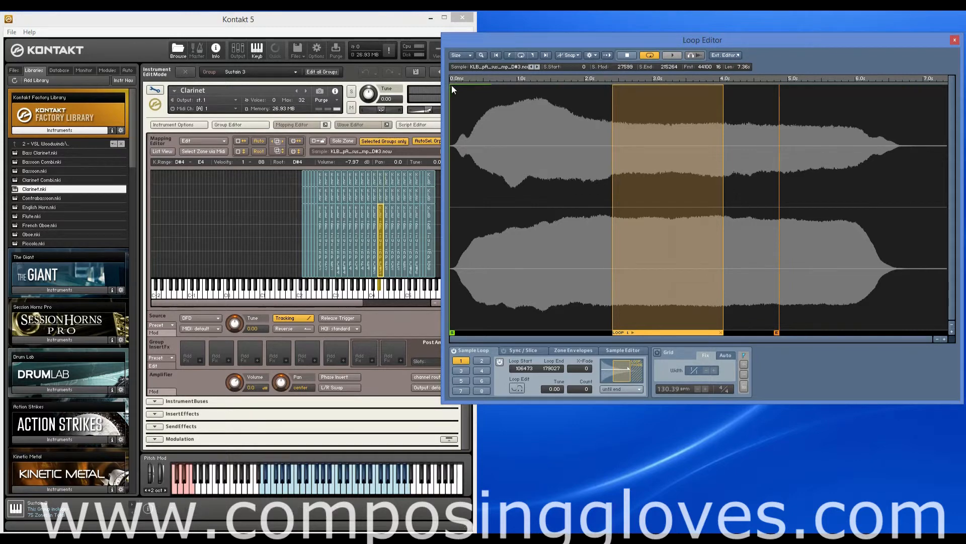
pyautogui.moveTo(623, 66); pyautogui.dragTo(613, 132)
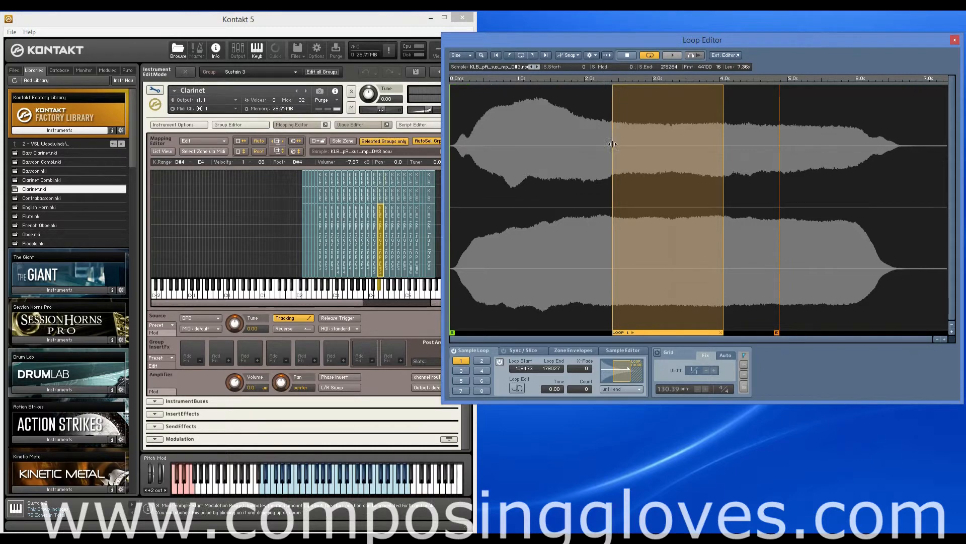
# Reposition the Loop Editor window and set the sample end to 320141.
pyautogui.moveTo(595, 37); pyautogui.dragTo(516, 35)
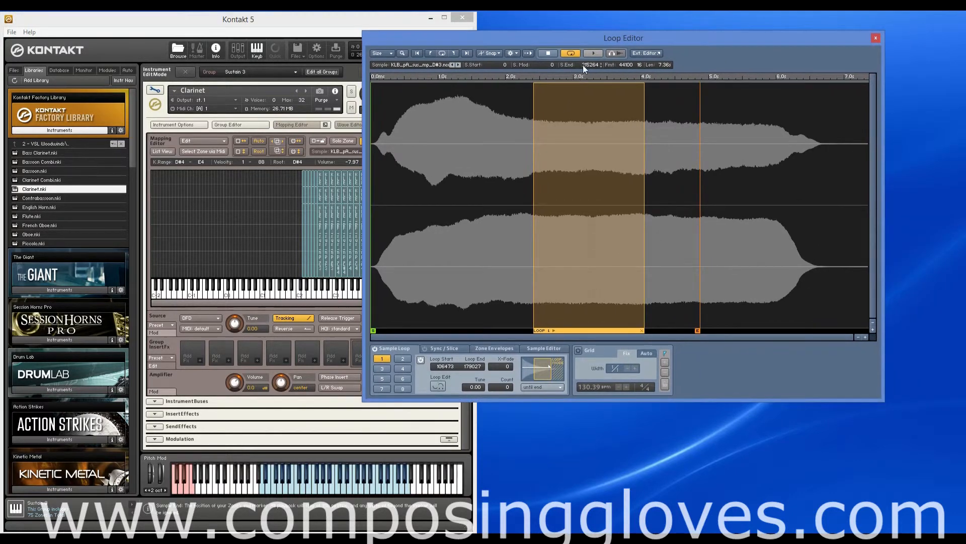
pyautogui.moveTo(588, 65)
pyautogui.mouseDown()
pyautogui.moveTo(588, 87)
pyautogui.moveTo(586, 19)
pyautogui.mouseUp()
pyautogui.moveTo(586, 65); pyautogui.dragTo(579, 11)
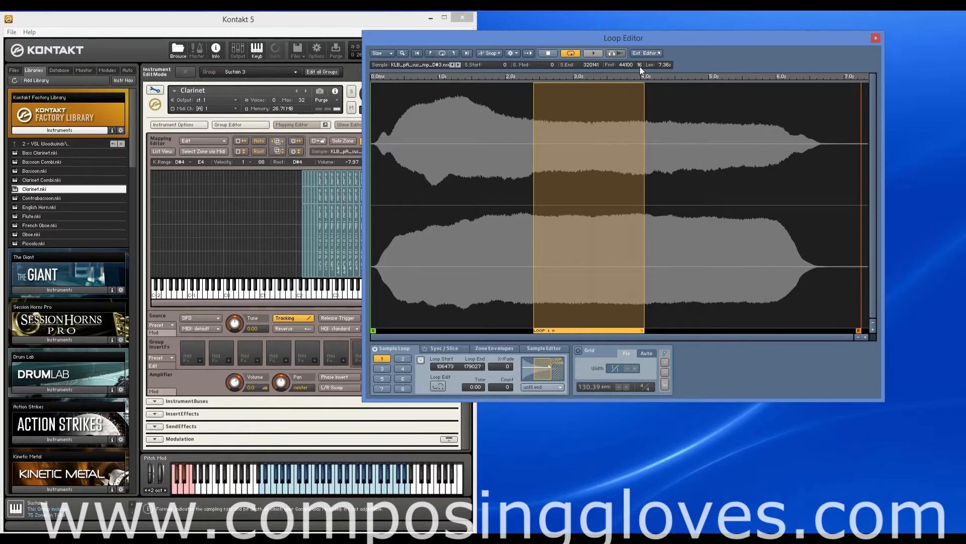
# Extend the end of loop 1 to 216444 in the waveform and shift the Loop Editor window.
pyautogui.moveTo(599, 37); pyautogui.dragTo(590, 38)
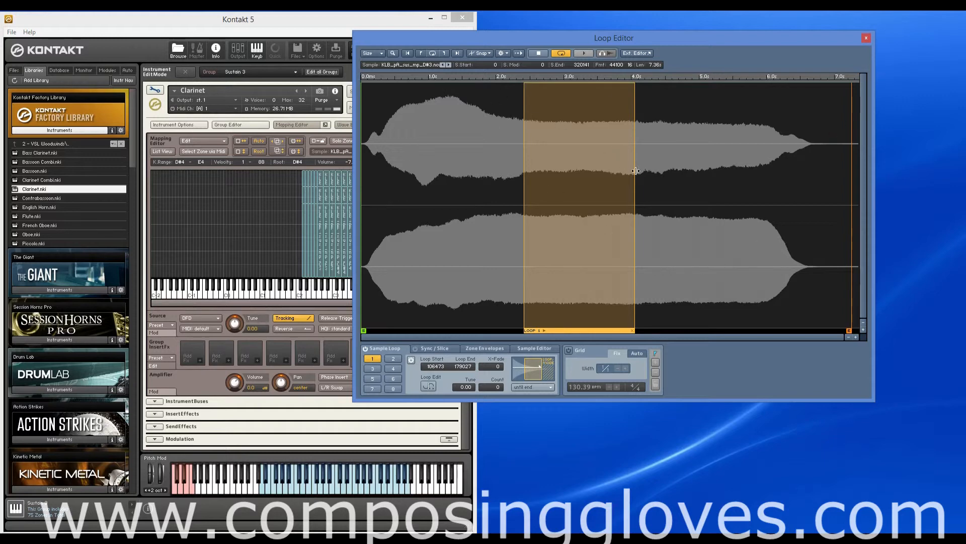
pyautogui.moveTo(634, 169); pyautogui.dragTo(693, 171)
pyautogui.moveTo(477, 41); pyautogui.dragTo(454, 34)
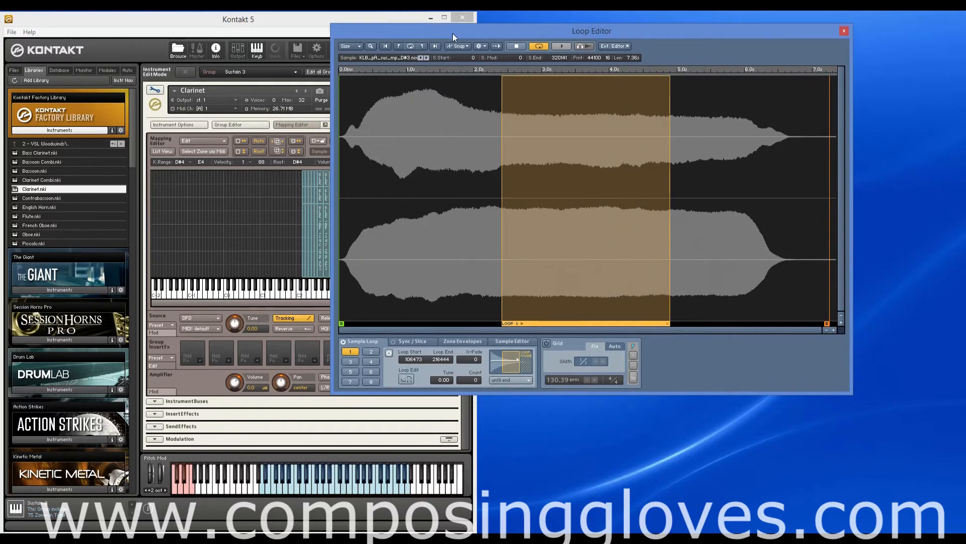